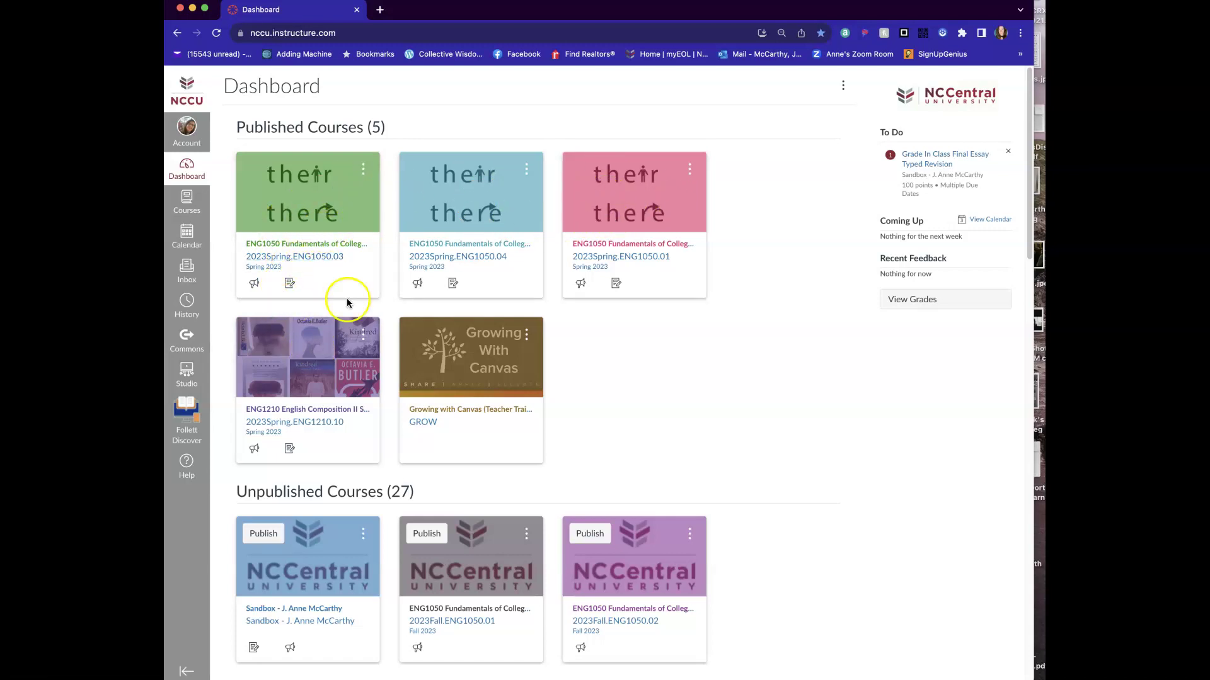
- Open the unpublished Sandbox course card from the Dashboard
left_click(317, 576)
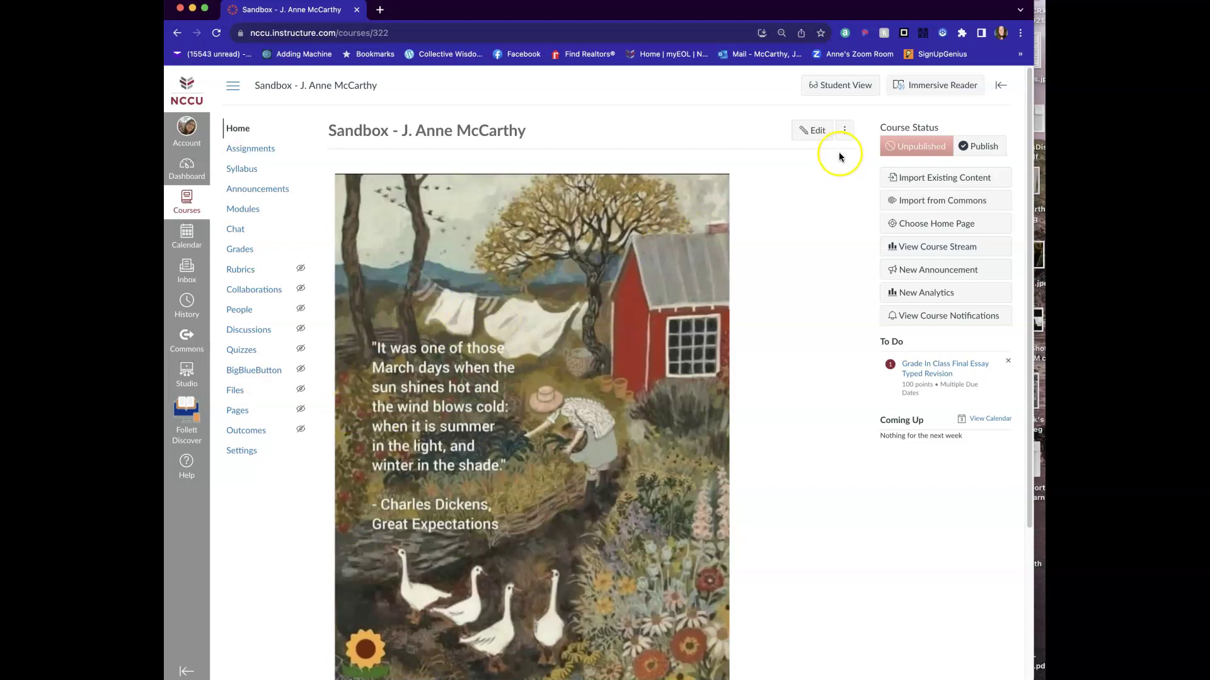
- Delete the painted farm image and the Learning Modules tile from the home page
left_click(813, 131)
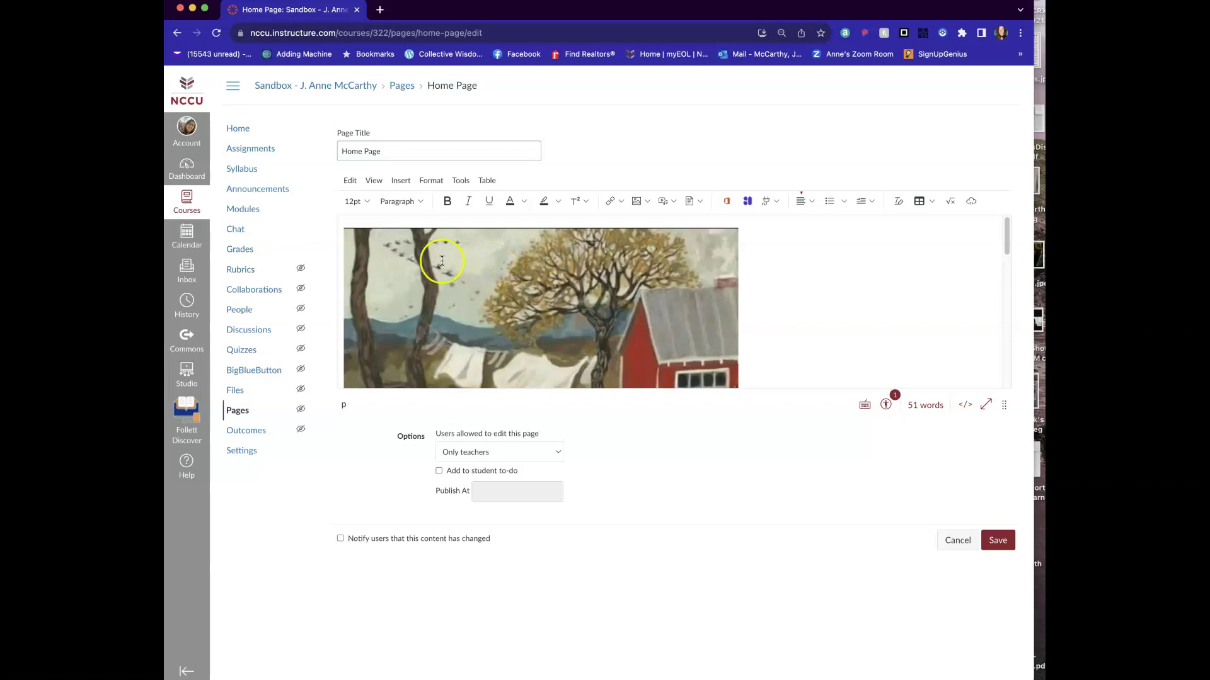
left_click(382, 253)
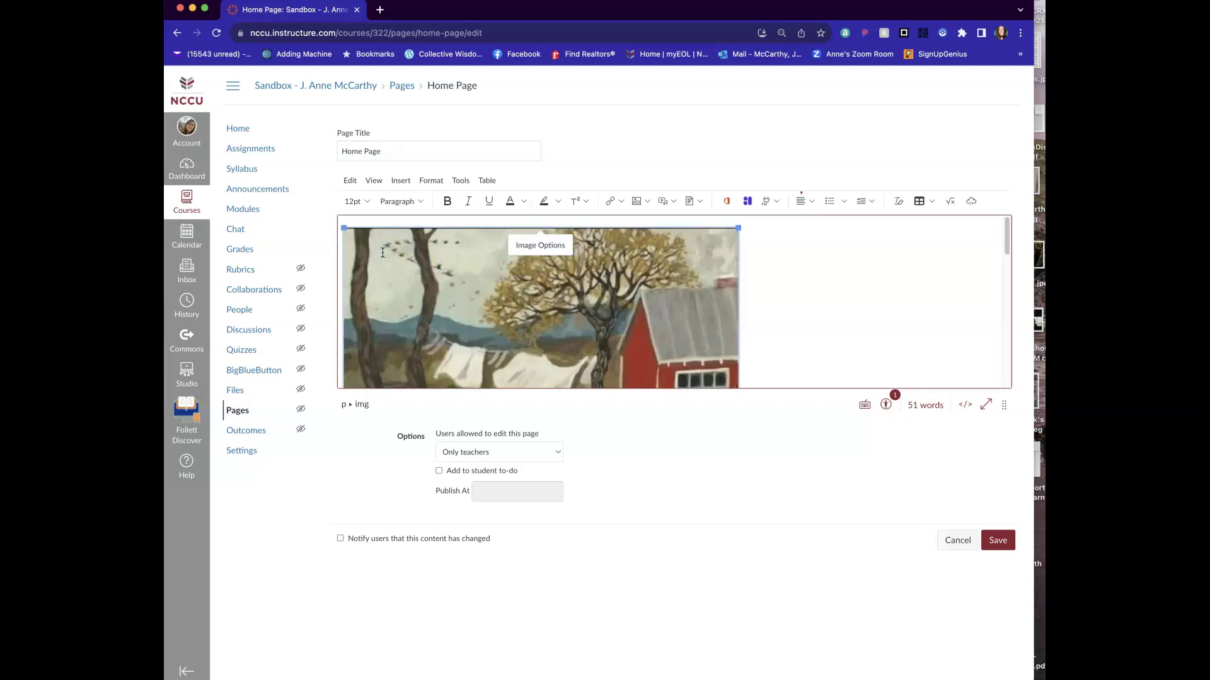
key("BackSpace")
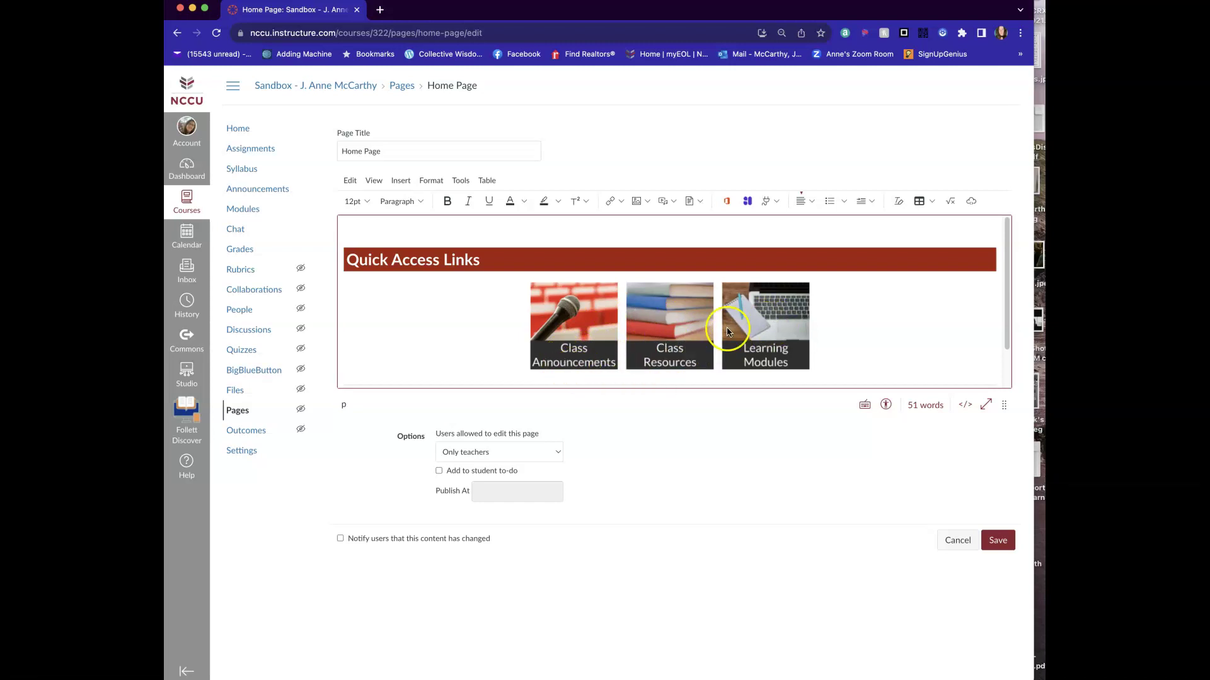
left_click(771, 324)
key("BackSpace")
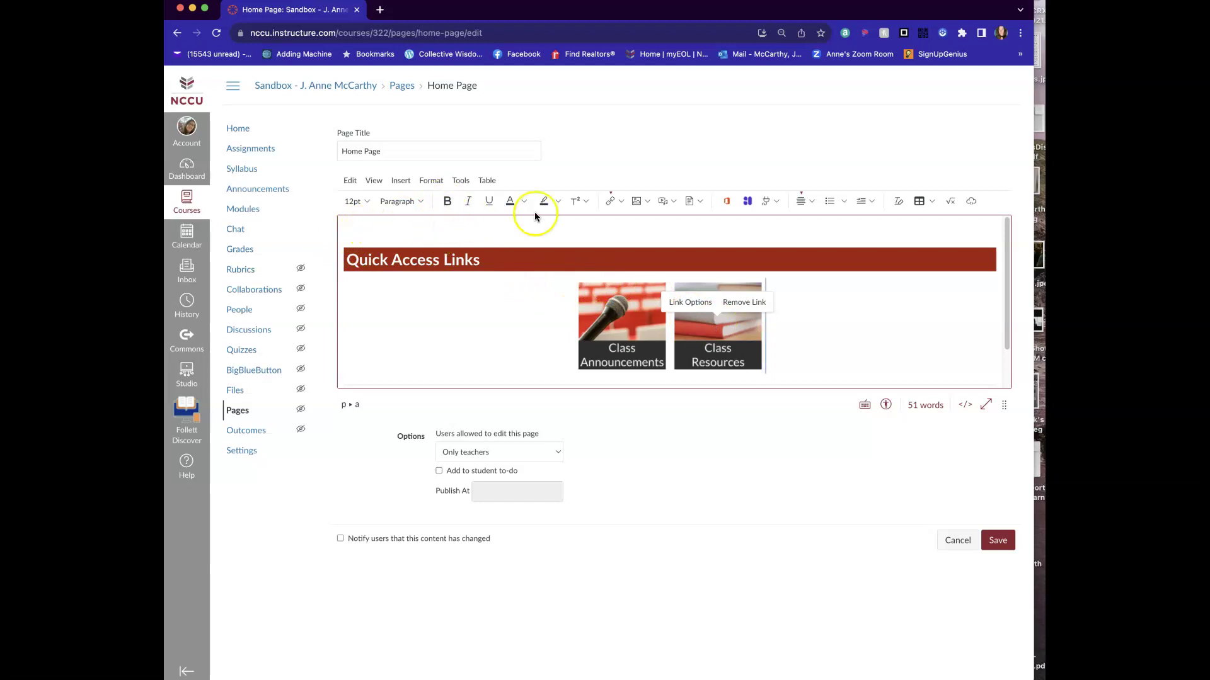
- Upload IMG_4697.jpeg and embed it beneath the Quick Access Links tiles
left_click(647, 201)
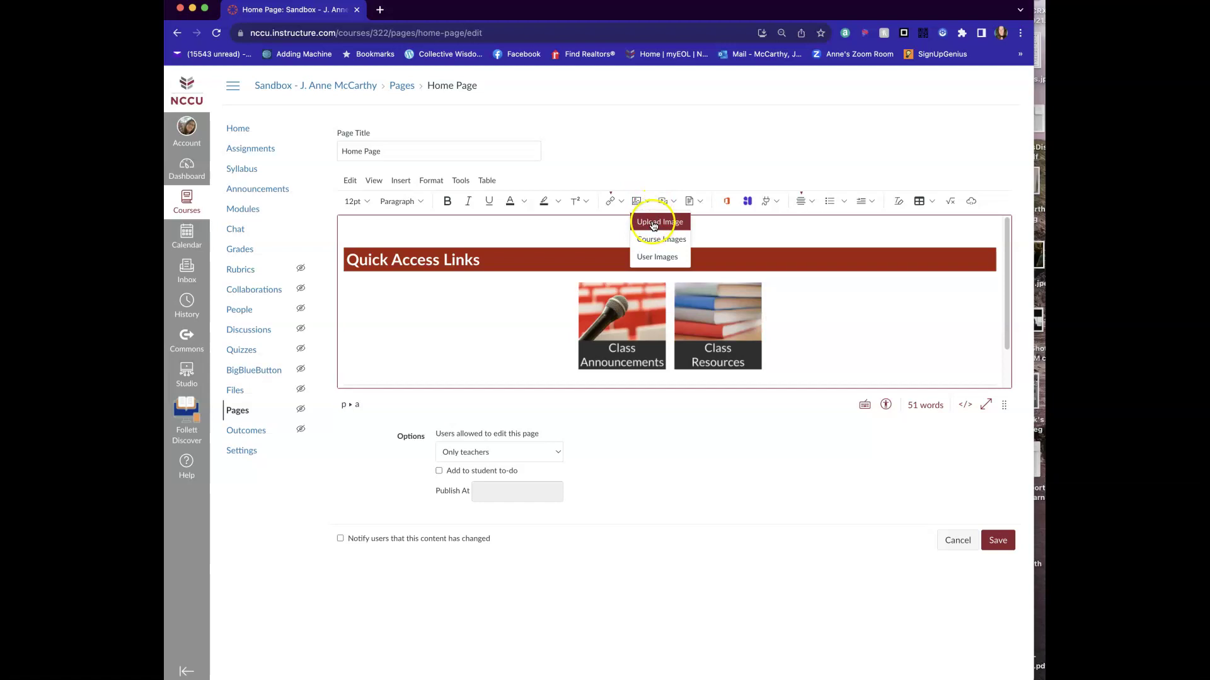
left_click(653, 224)
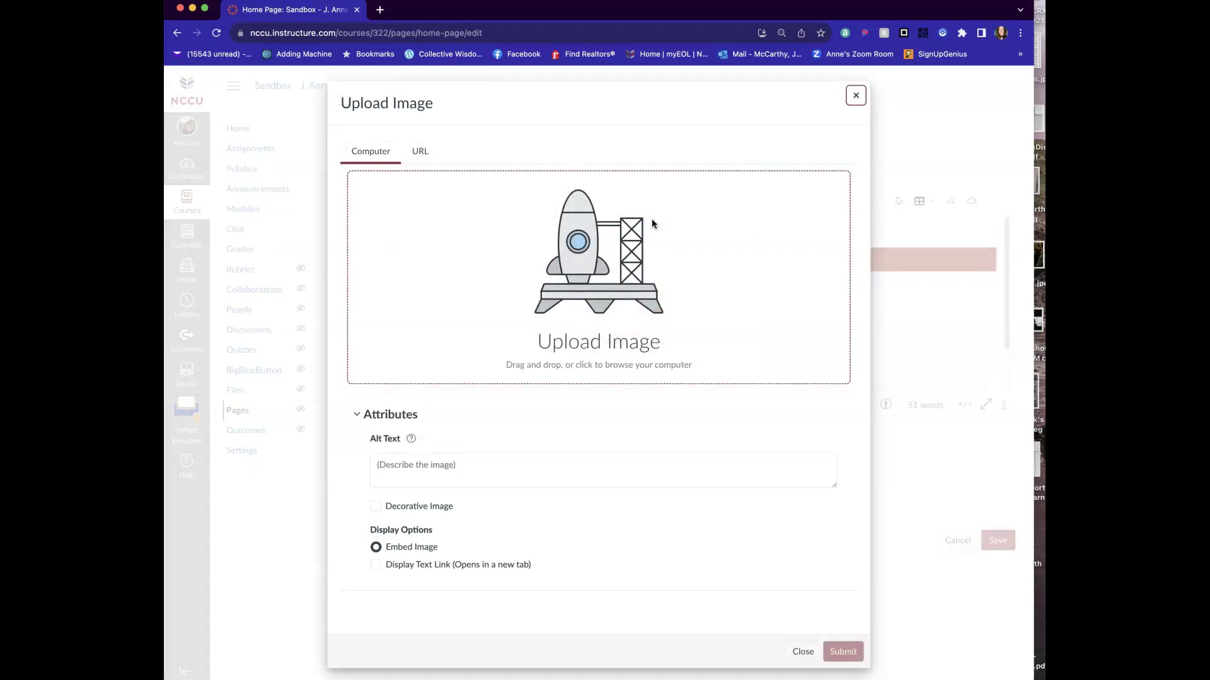
left_click(666, 237)
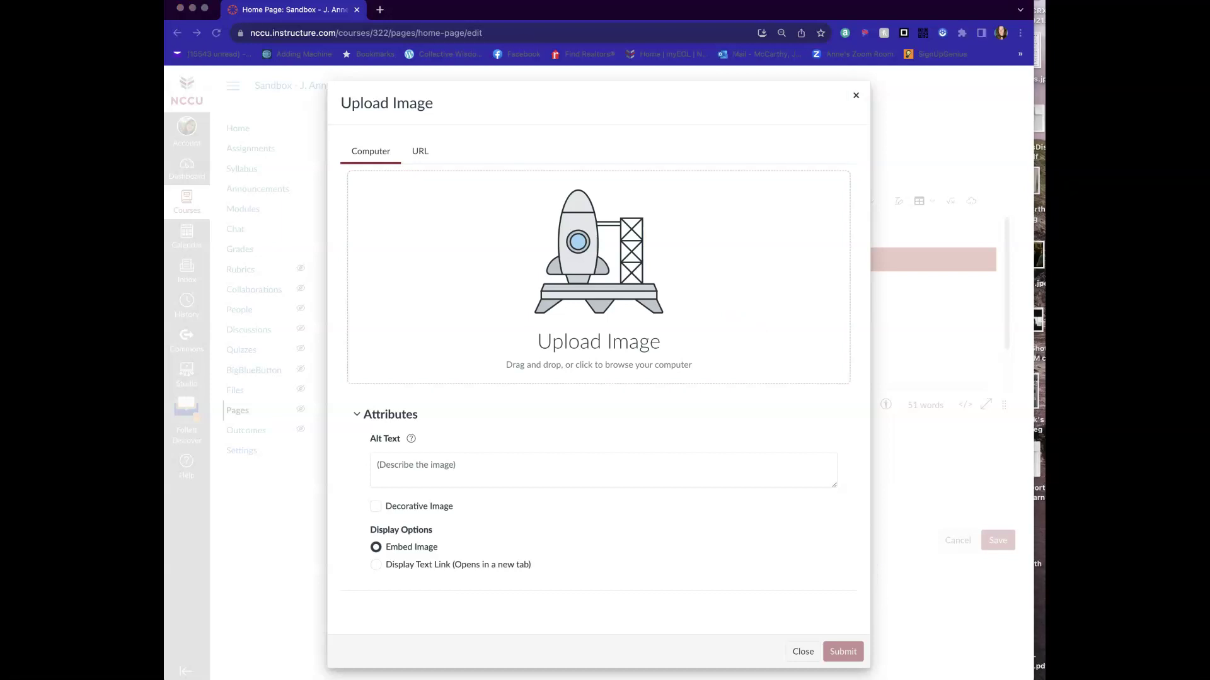
left_click_drag(747, 569, 564, 279)
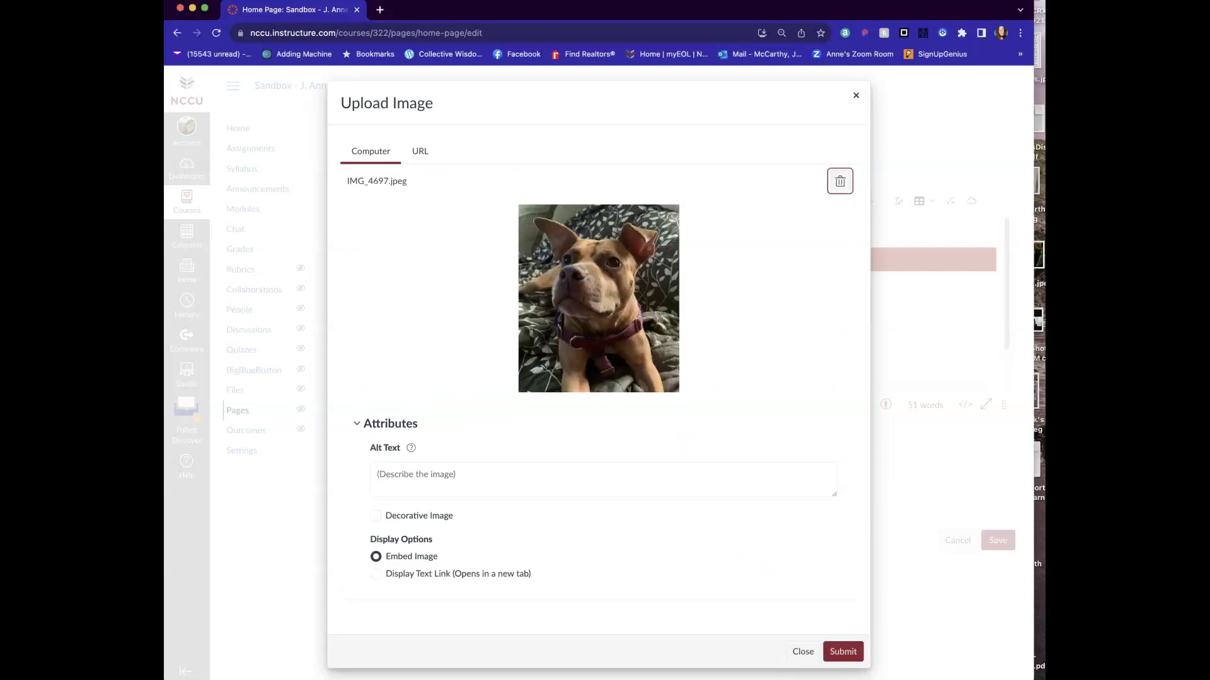
left_click(843, 651)
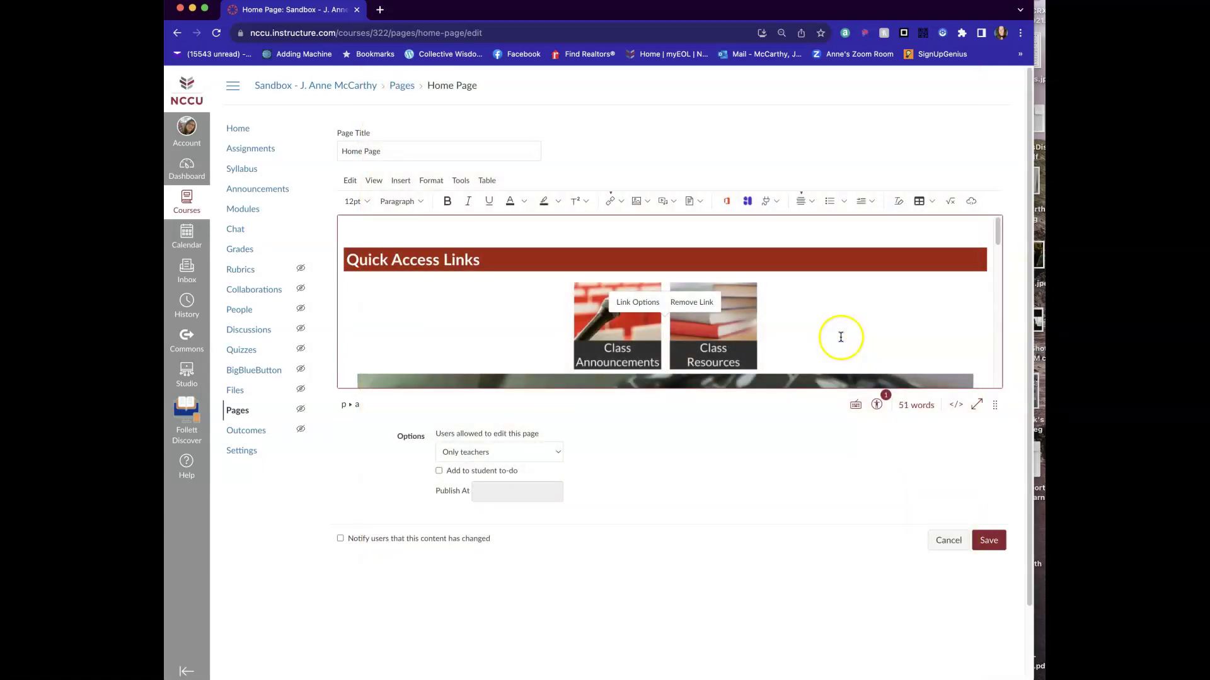
- Shrink the dog photo to fit beside the Class Announcements and Class Resources tiles, then save
scroll(840, 337, "up", 5)
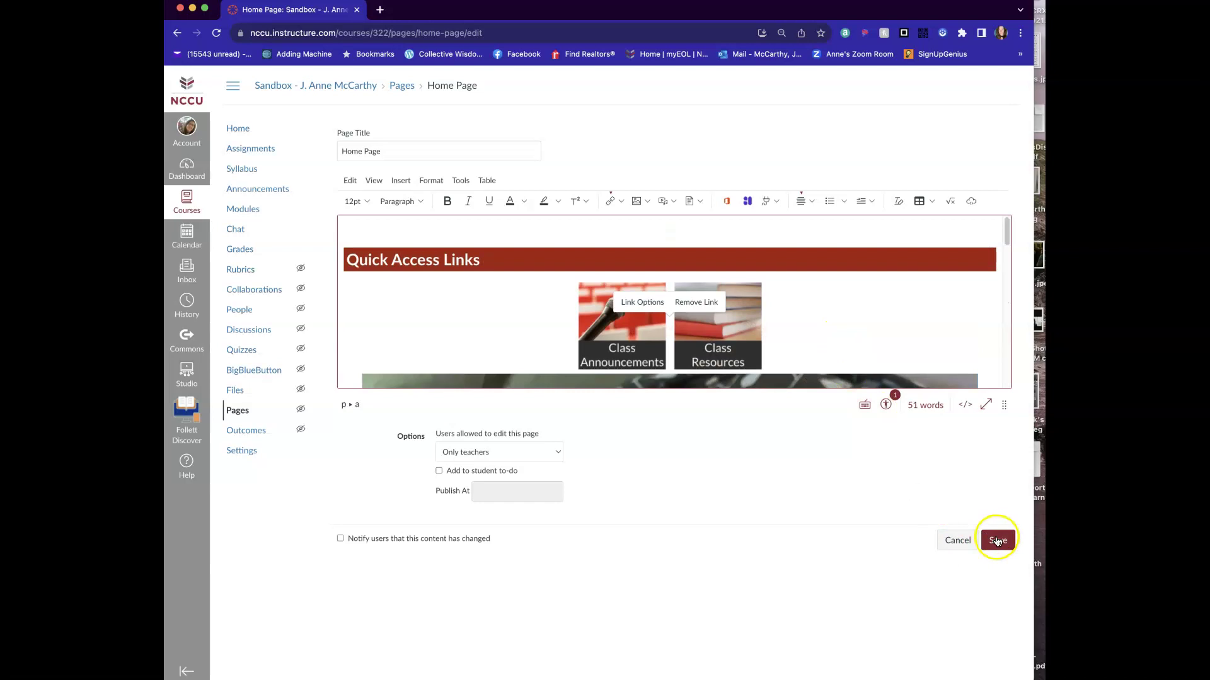
scroll(860, 309, "down", 5)
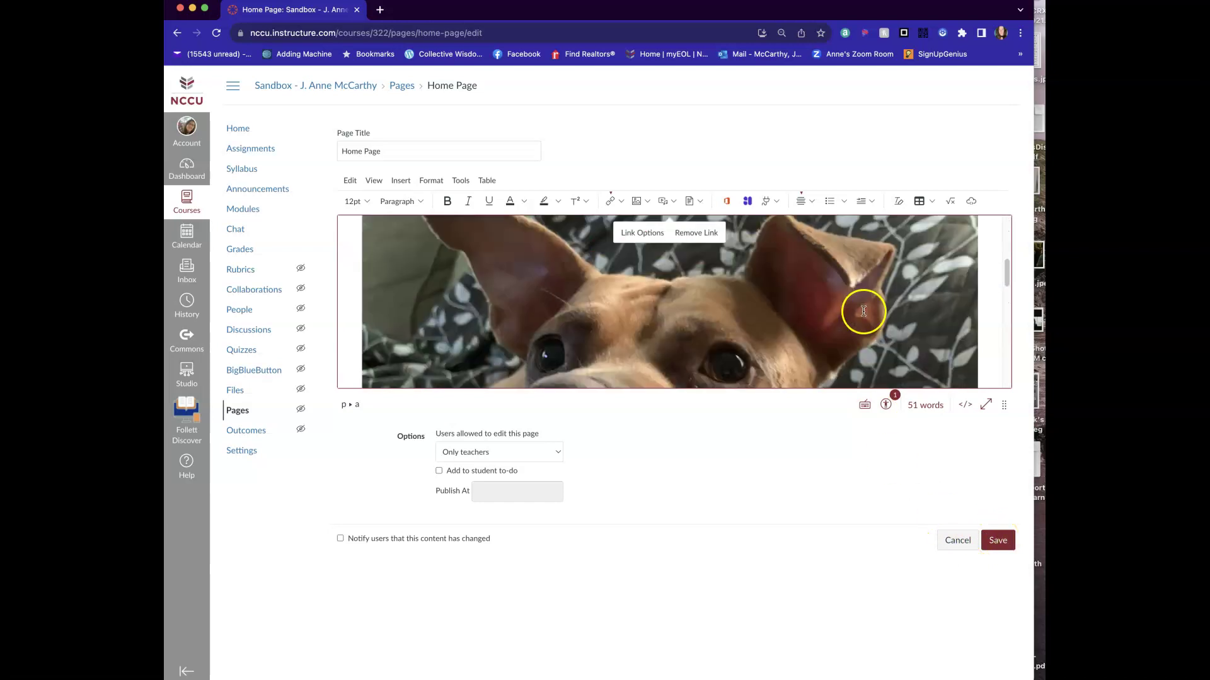
left_click(865, 315)
left_click(926, 328)
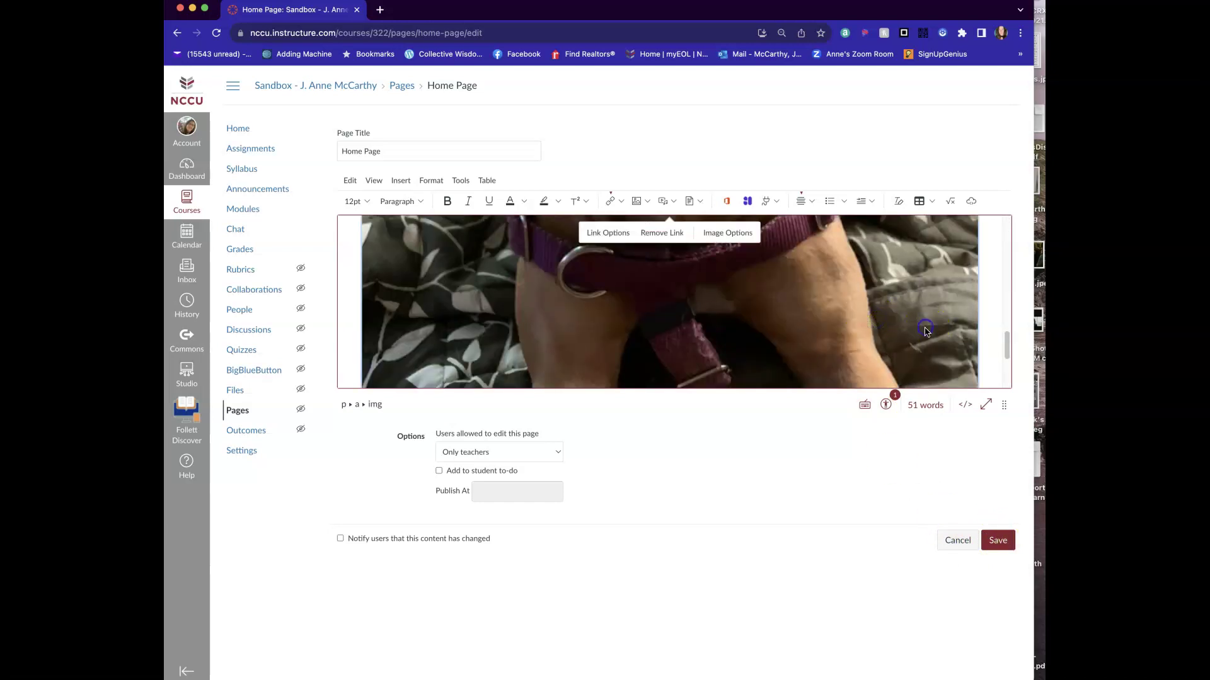
scroll(944, 337, "up", 6)
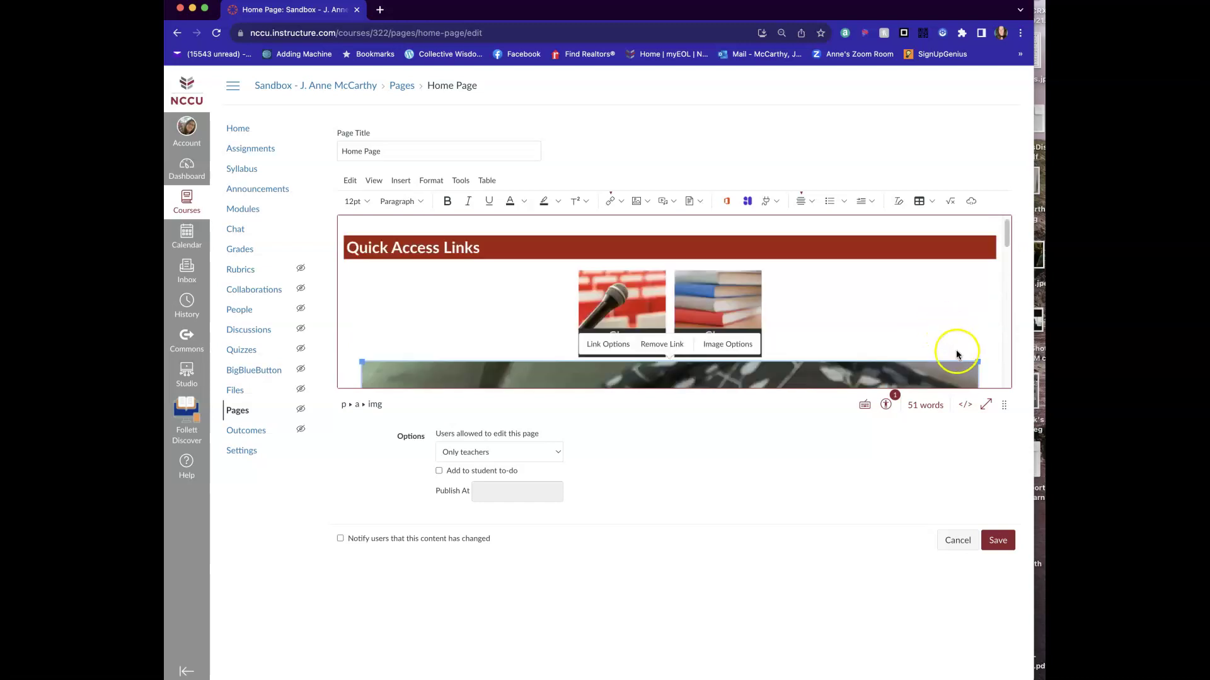
left_click_drag(978, 361, 494, 434)
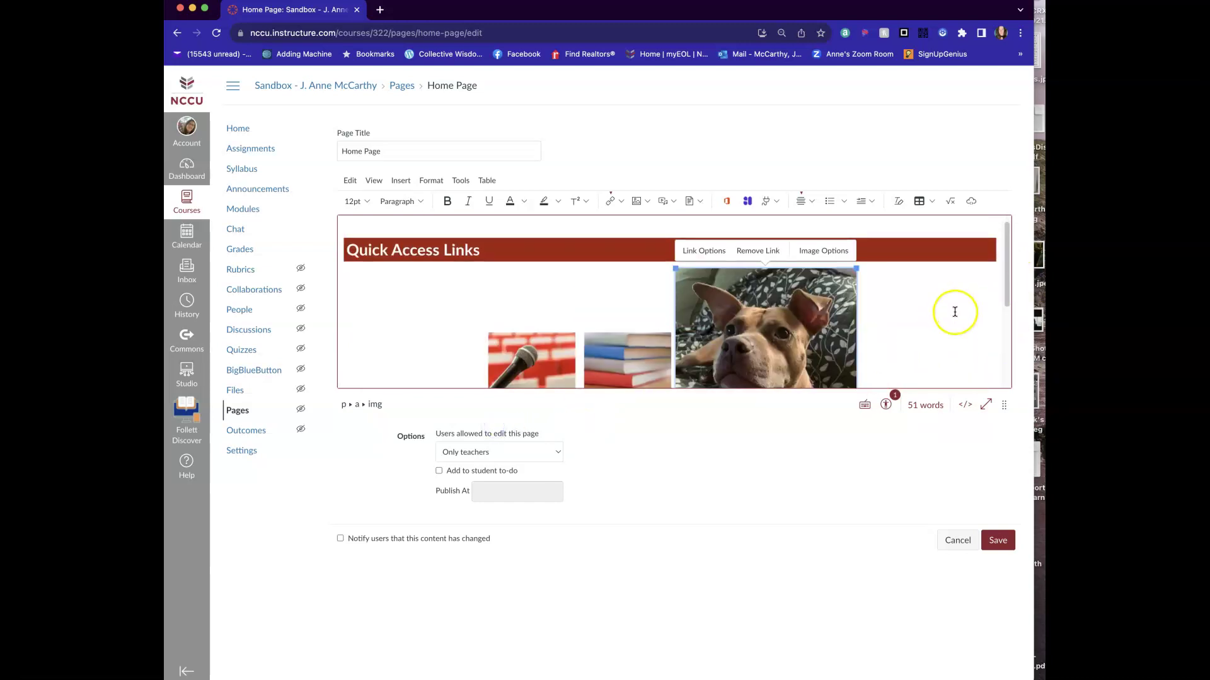
scroll(950, 311, "up", 1)
left_click(999, 540)
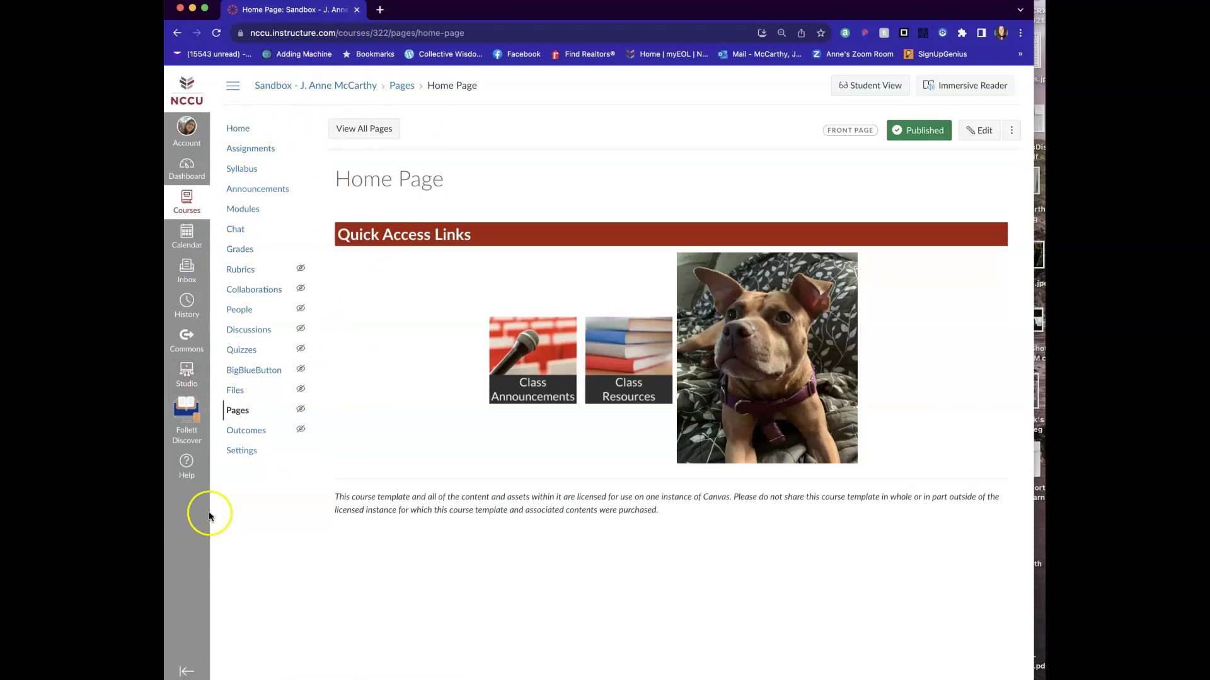
- In the course Navigation settings, move Rubrics into the visible list and back to hidden
left_click(246, 452)
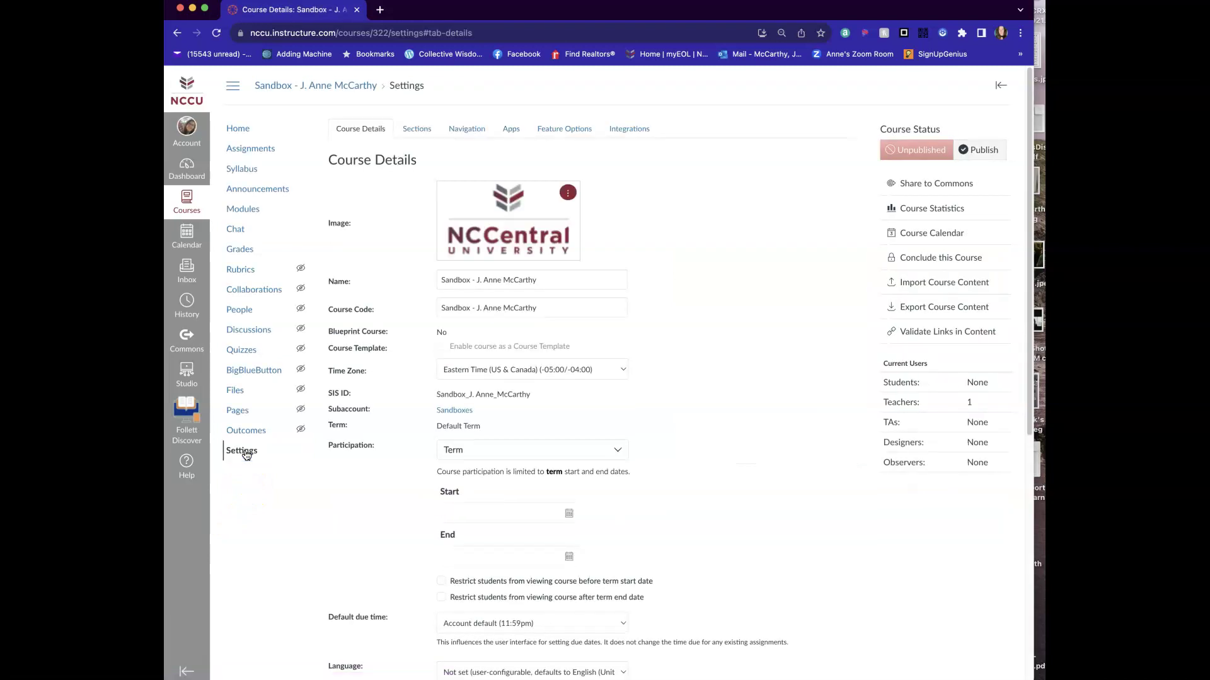
left_click(471, 131)
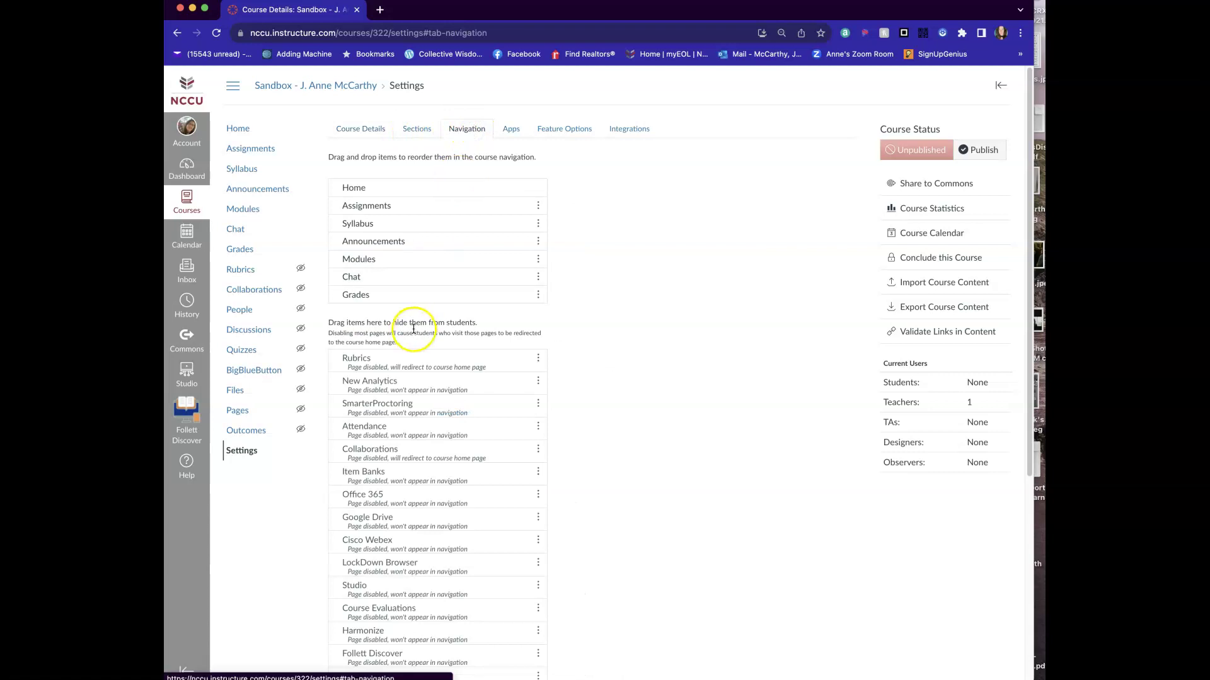
scroll(411, 518, "down", 5)
scroll(412, 517, "up", 5)
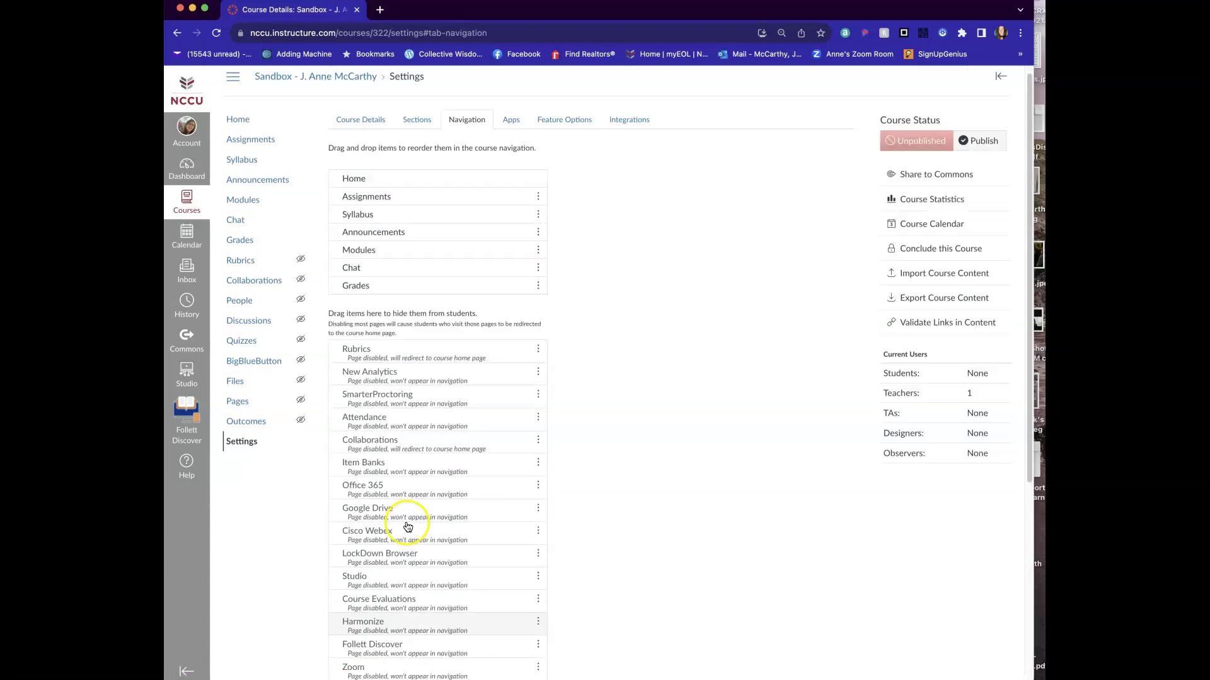
left_click_drag(372, 354, 378, 292)
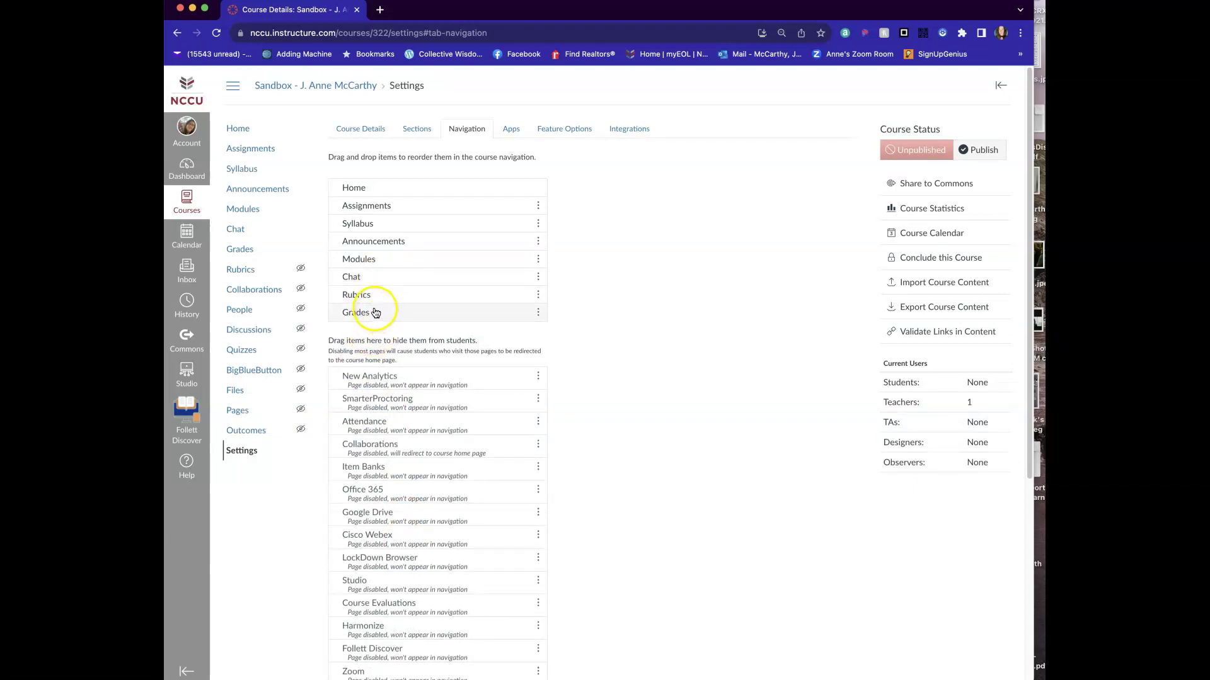
left_click_drag(383, 296, 389, 401)
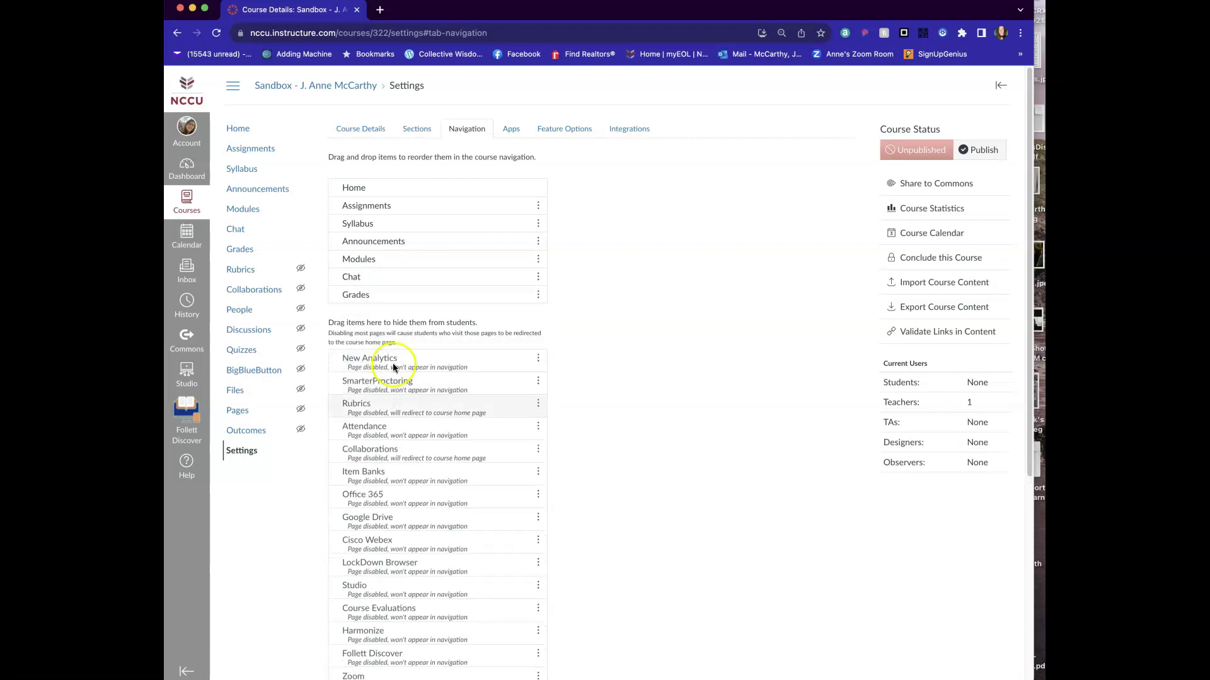
left_click(380, 195)
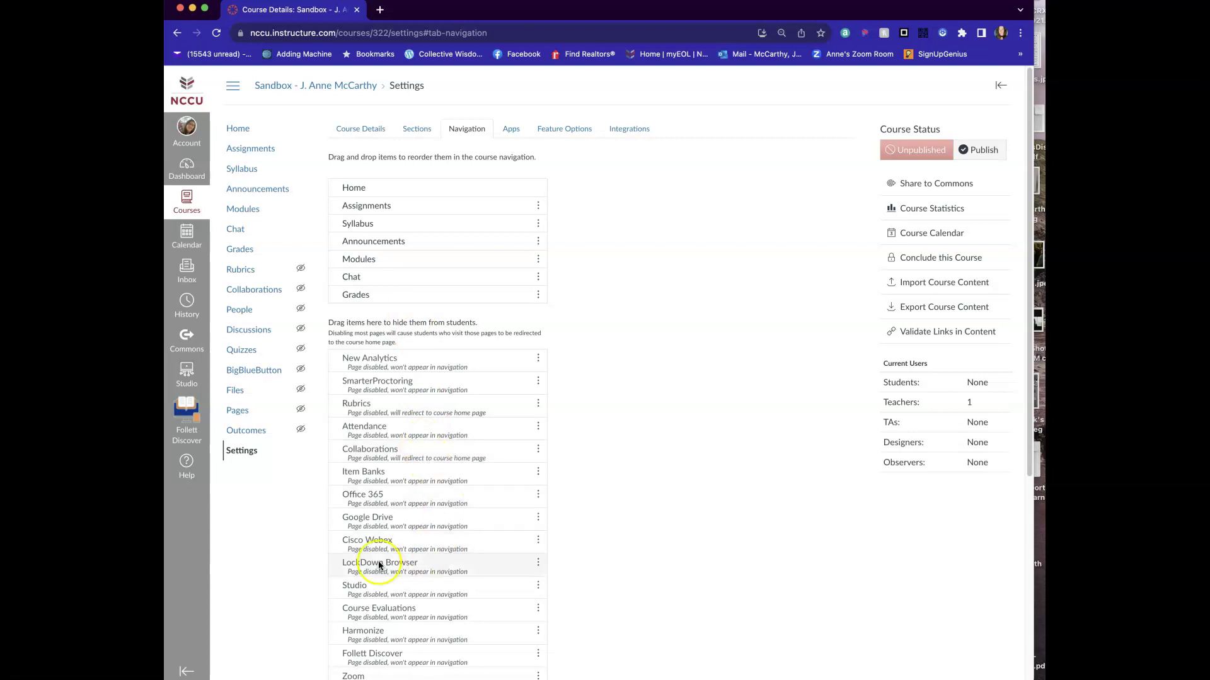
- Move Studio near the top of the hidden items and save the navigation
left_click(376, 591)
left_click_drag(376, 591, 390, 385)
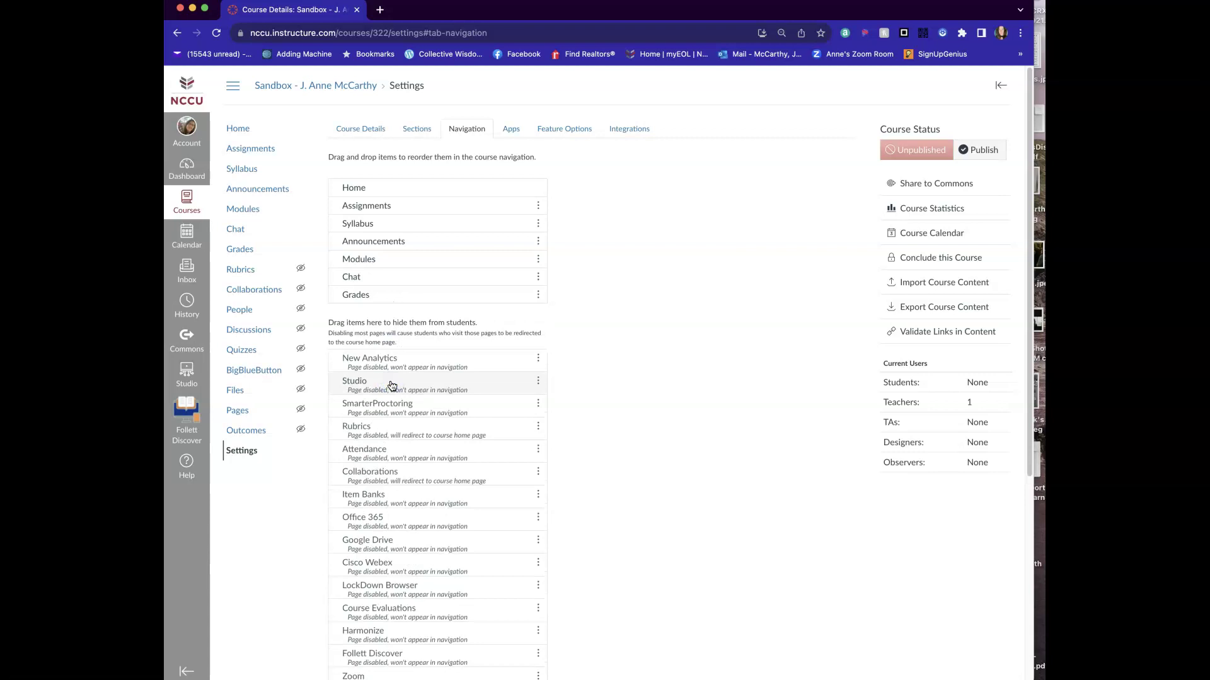
left_click(494, 398)
scroll(494, 398, "down", 8)
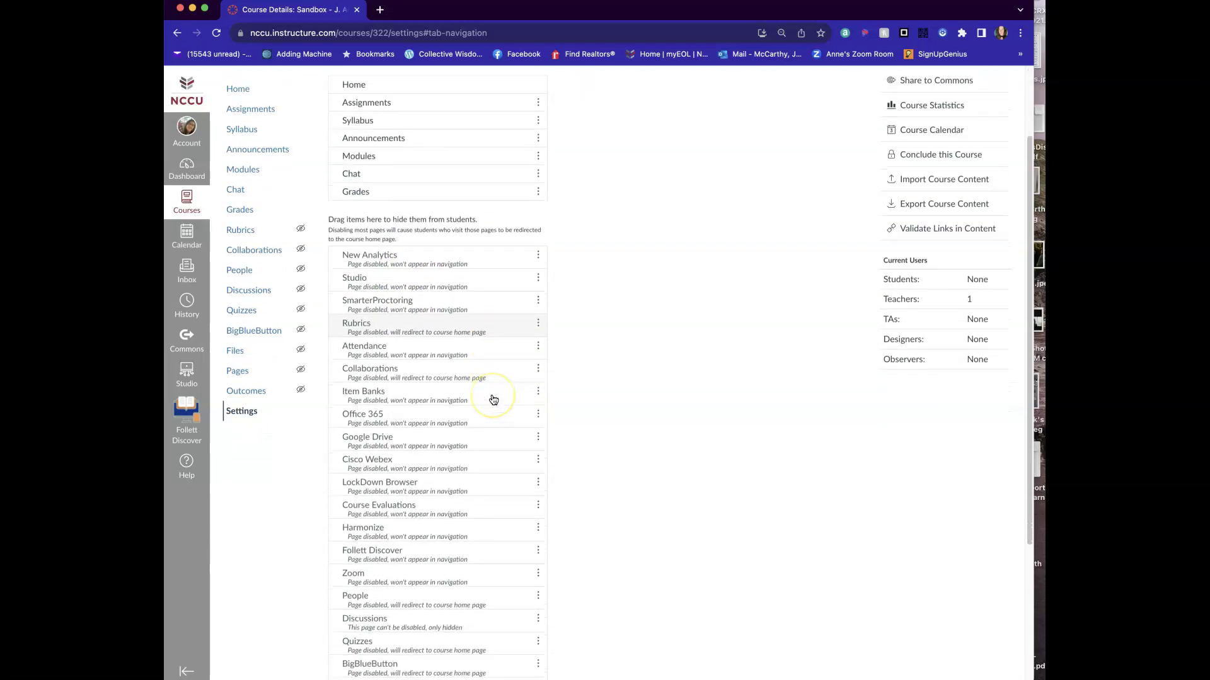
left_click(351, 655)
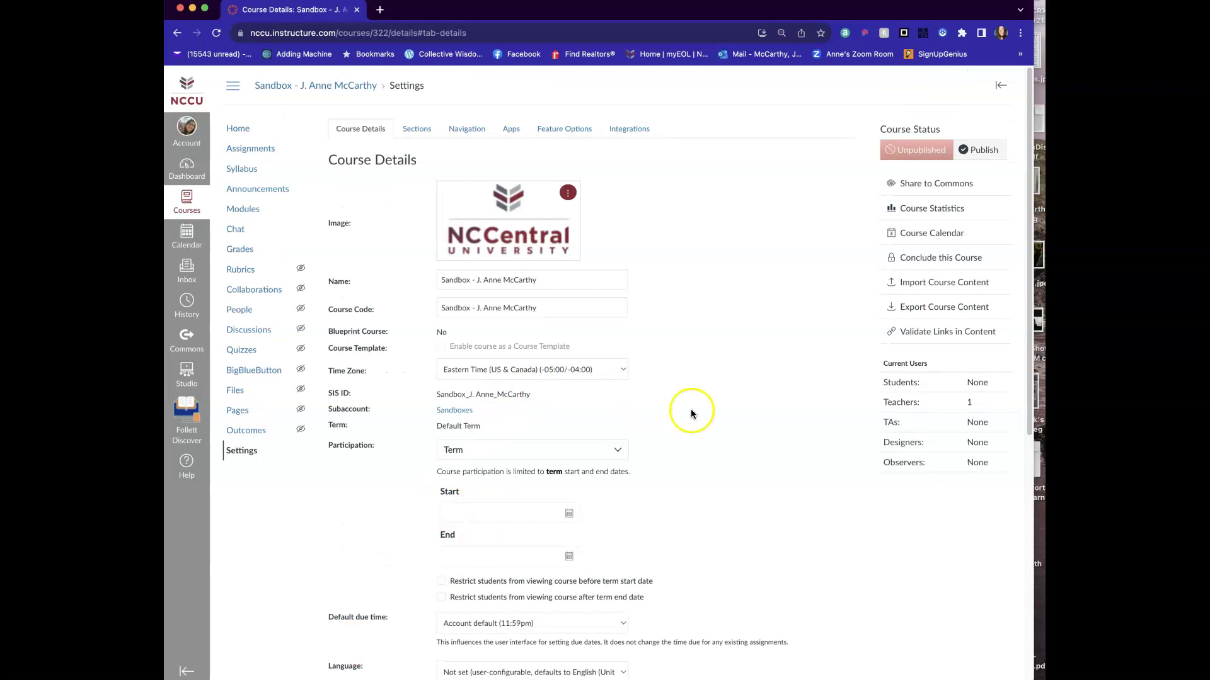
- View the course home page in Student View, then leave the student preview
left_click(238, 129)
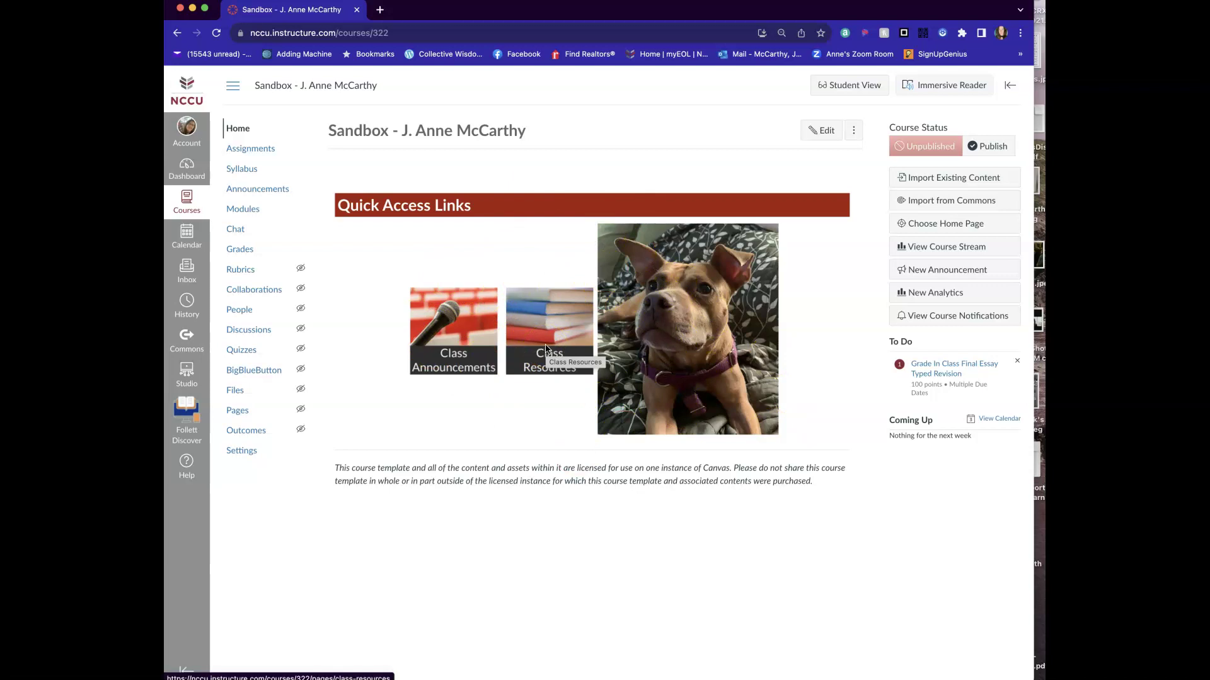
left_click(834, 90)
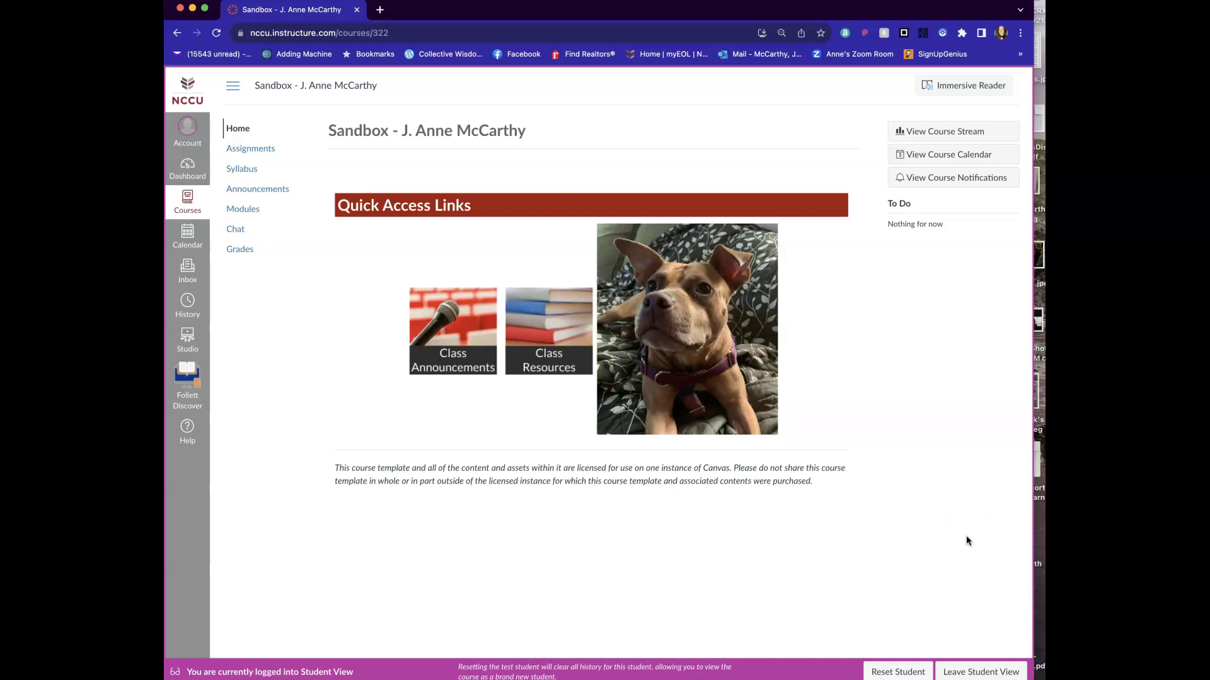
left_click(959, 567)
left_click(969, 673)
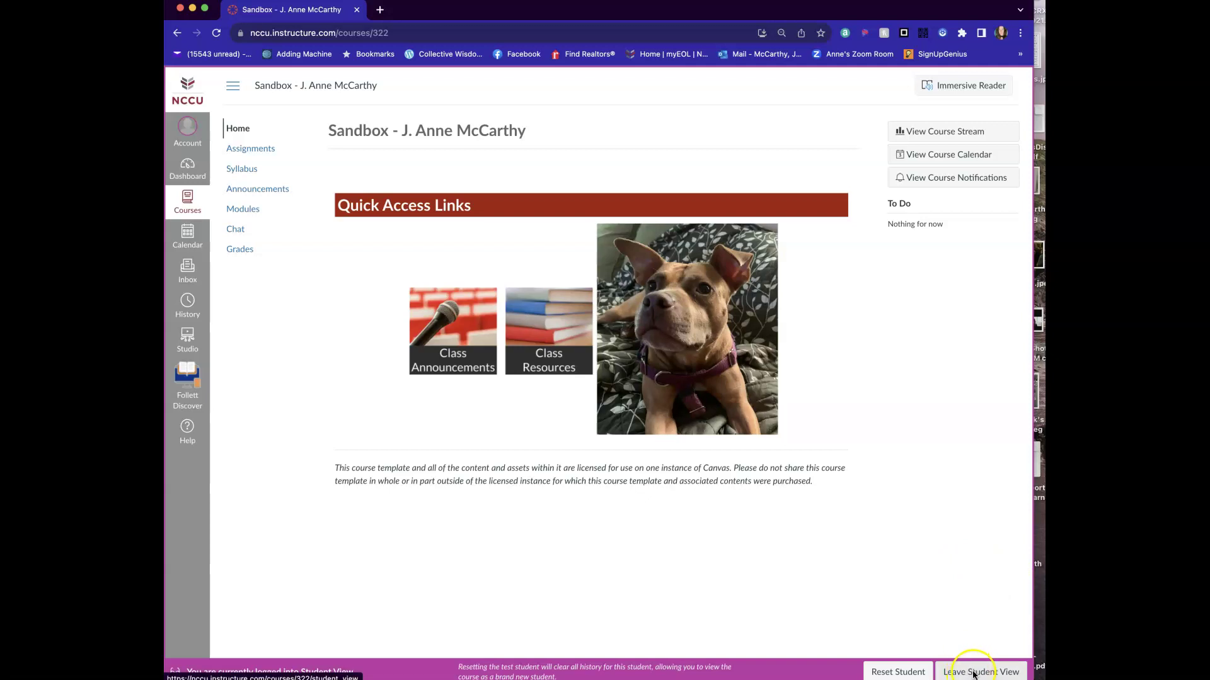
left_click(973, 673)
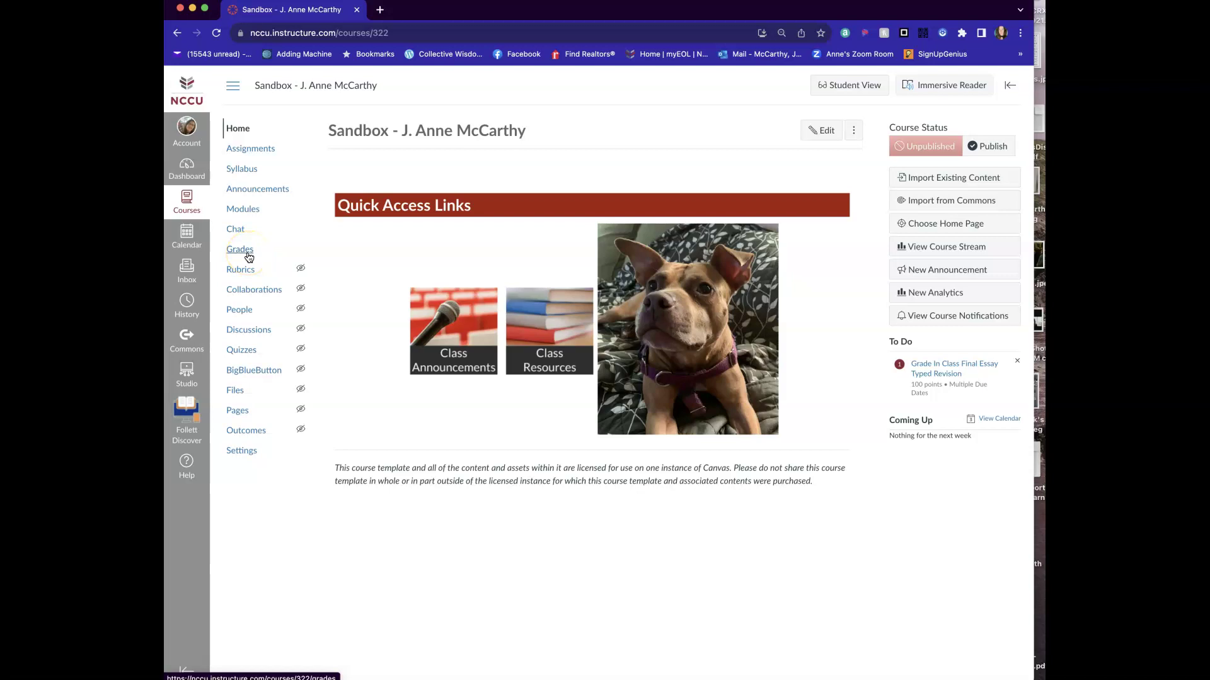
left_click(256, 154)
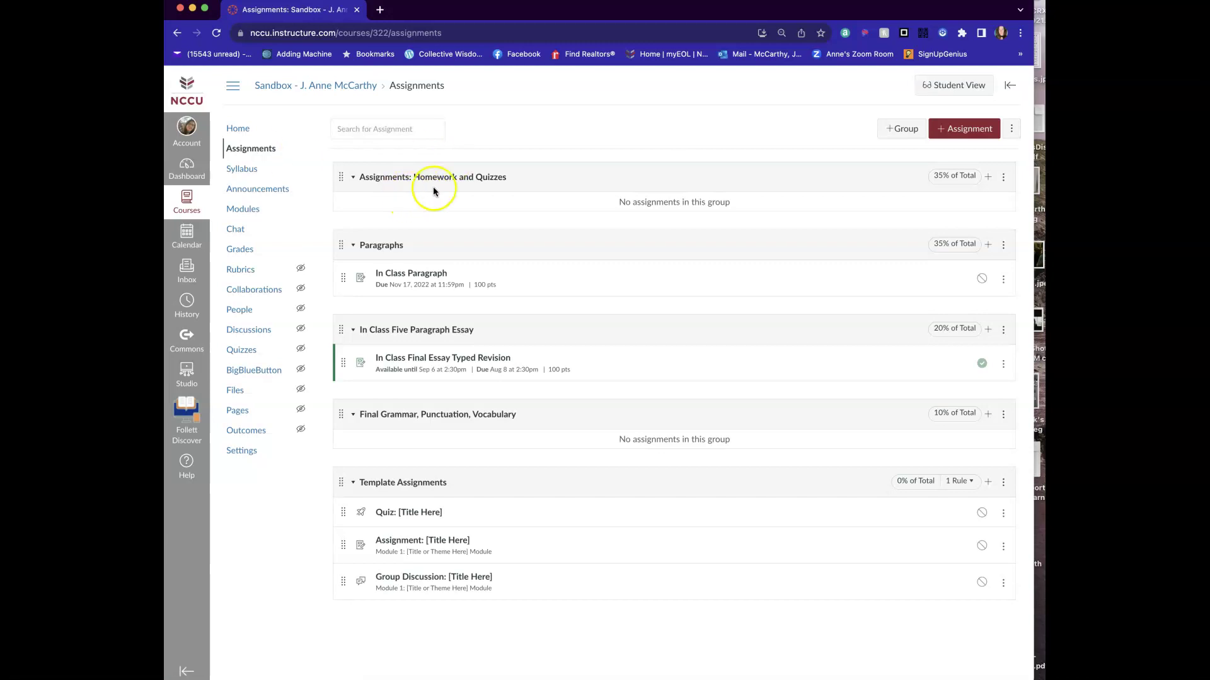
left_click(1004, 179)
left_click(962, 207)
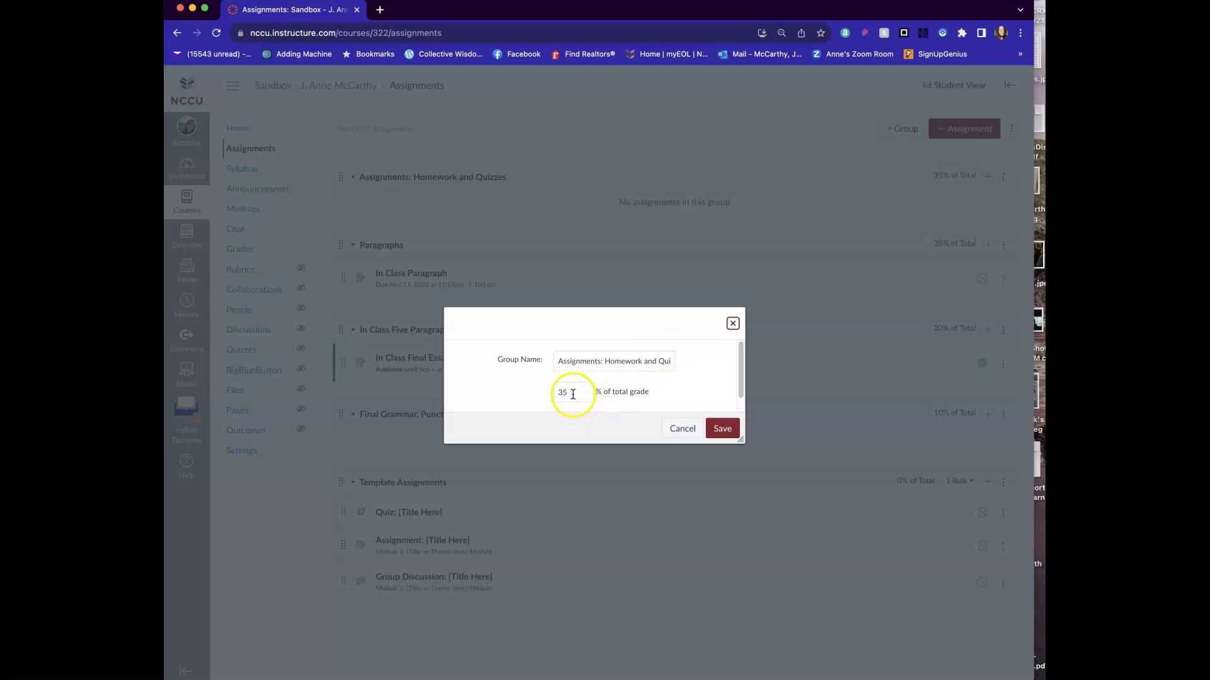
left_click(682, 430)
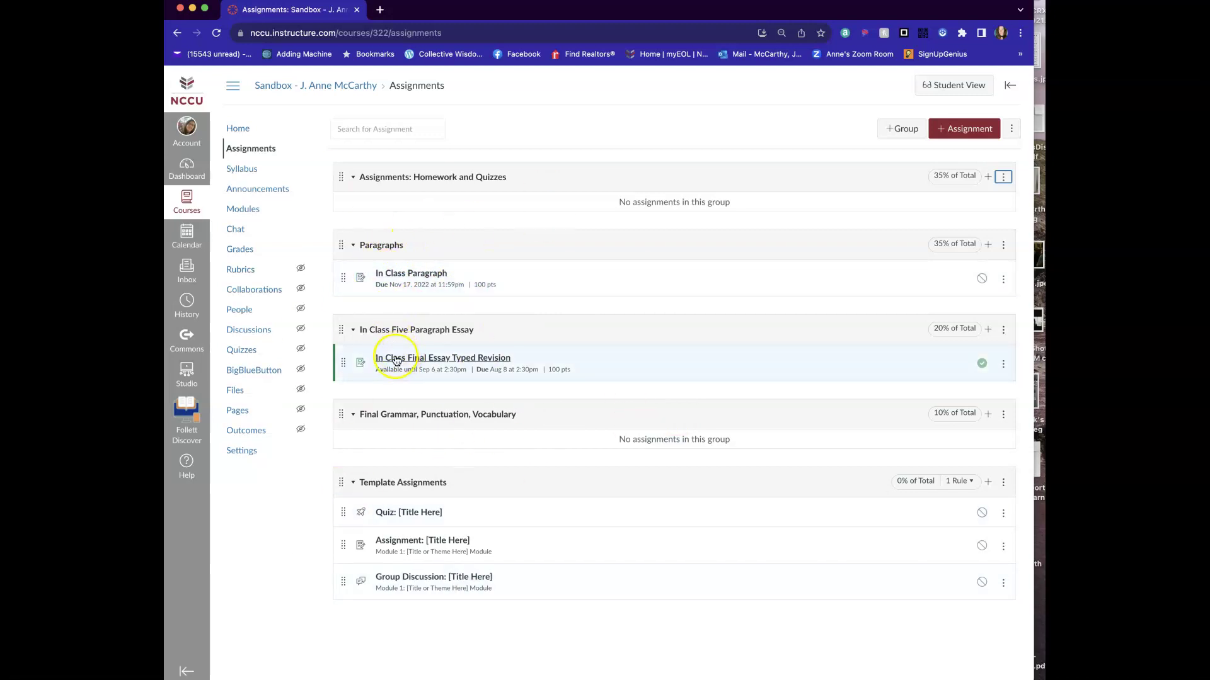
- From Grades, open the test student's English_Essay.pdf submission in SpeedGrader
left_click(245, 250)
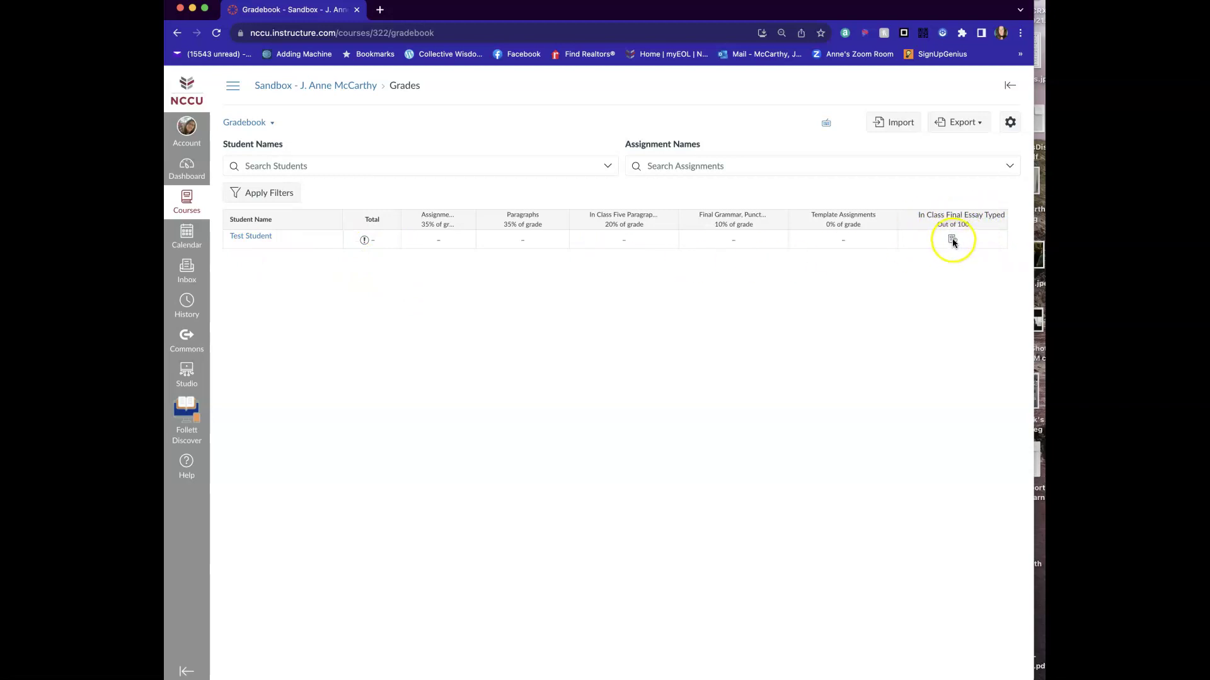
left_click(952, 240)
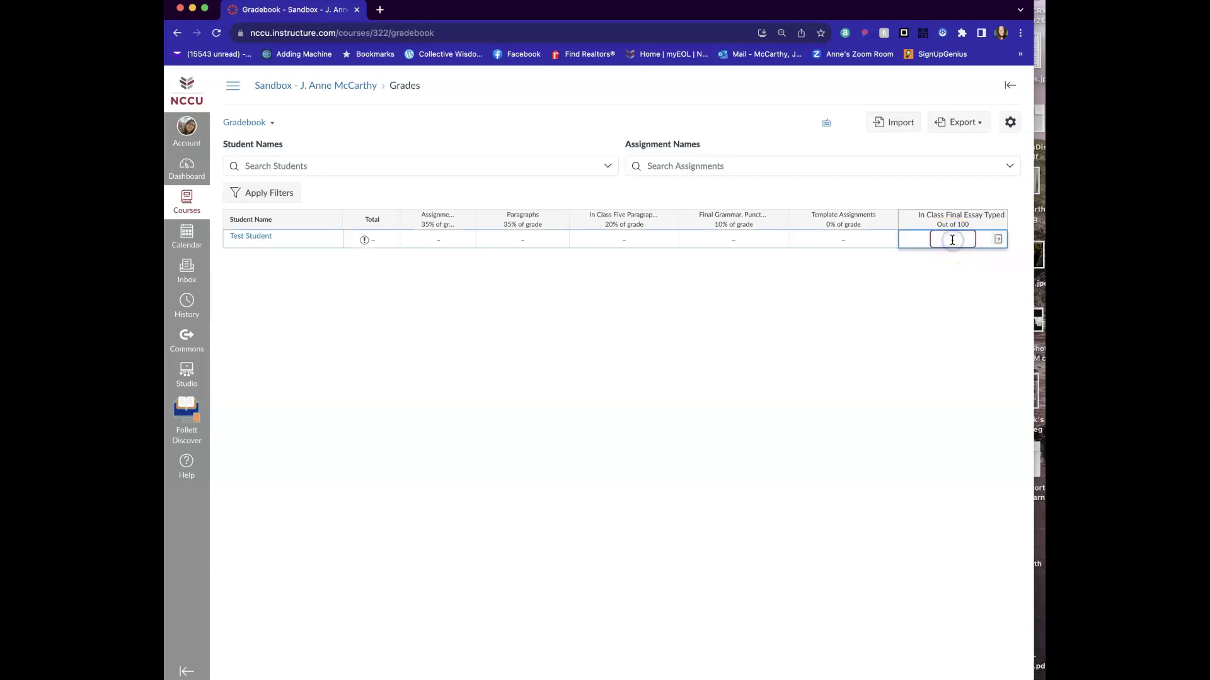
left_click(999, 242)
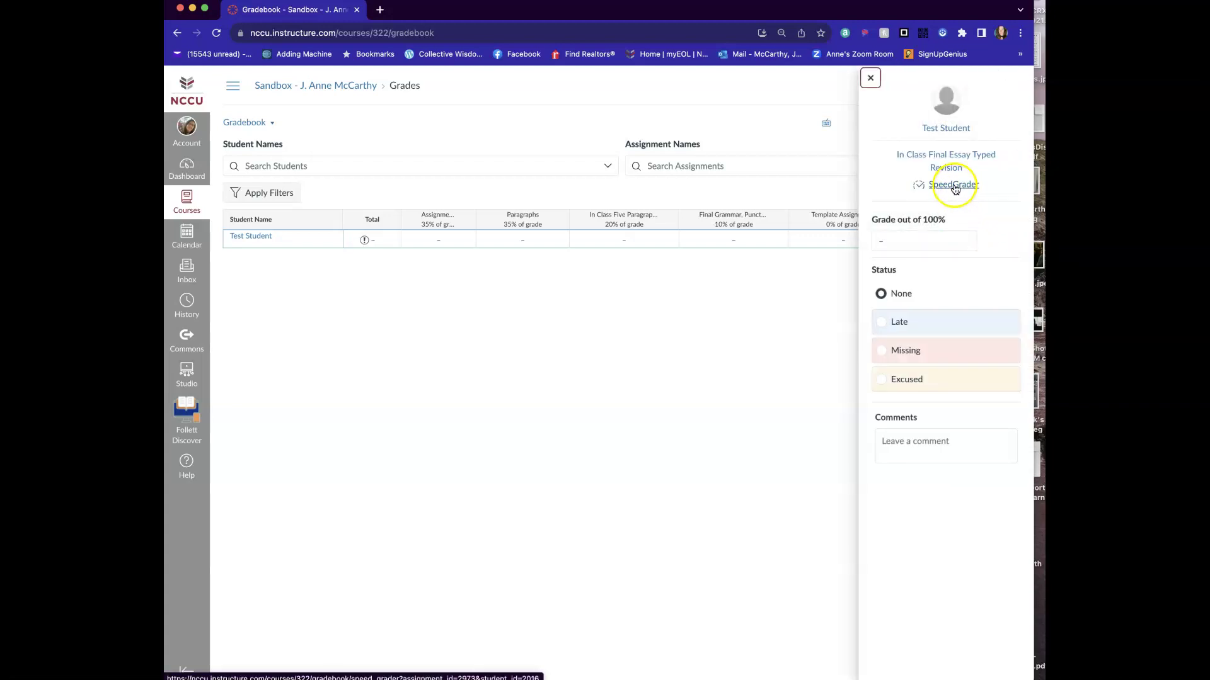
left_click(953, 185)
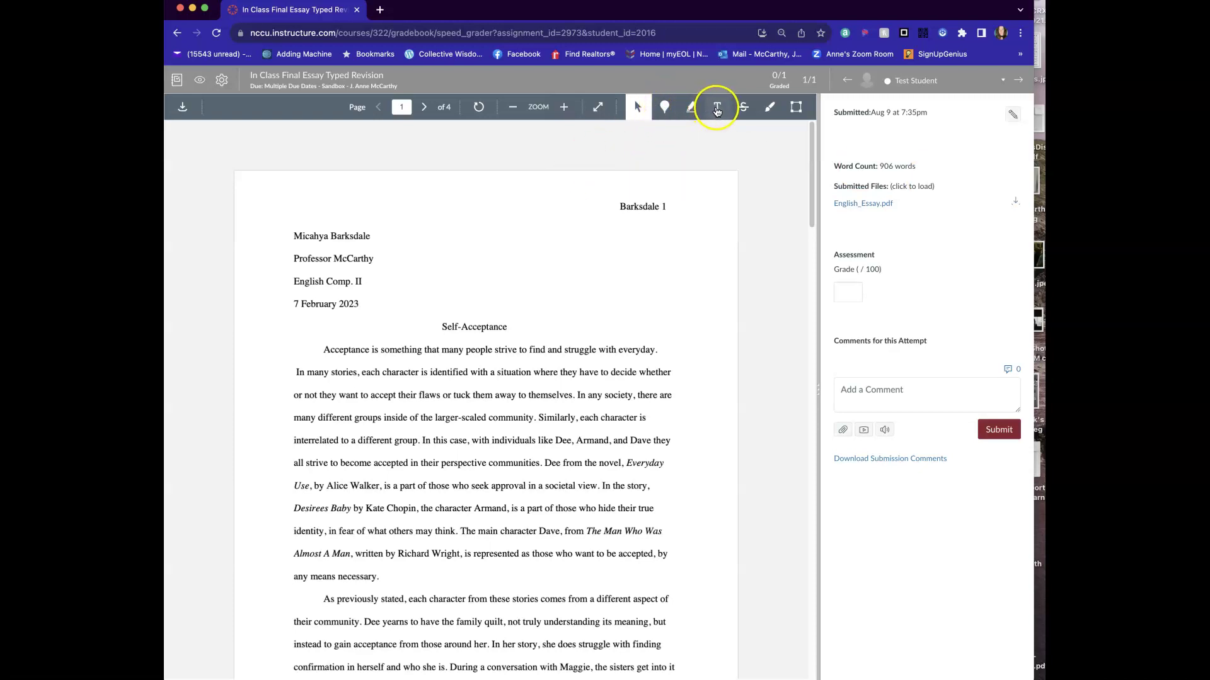
- Highlight the words "novel, Everyday Use," in the essay
left_click(691, 108)
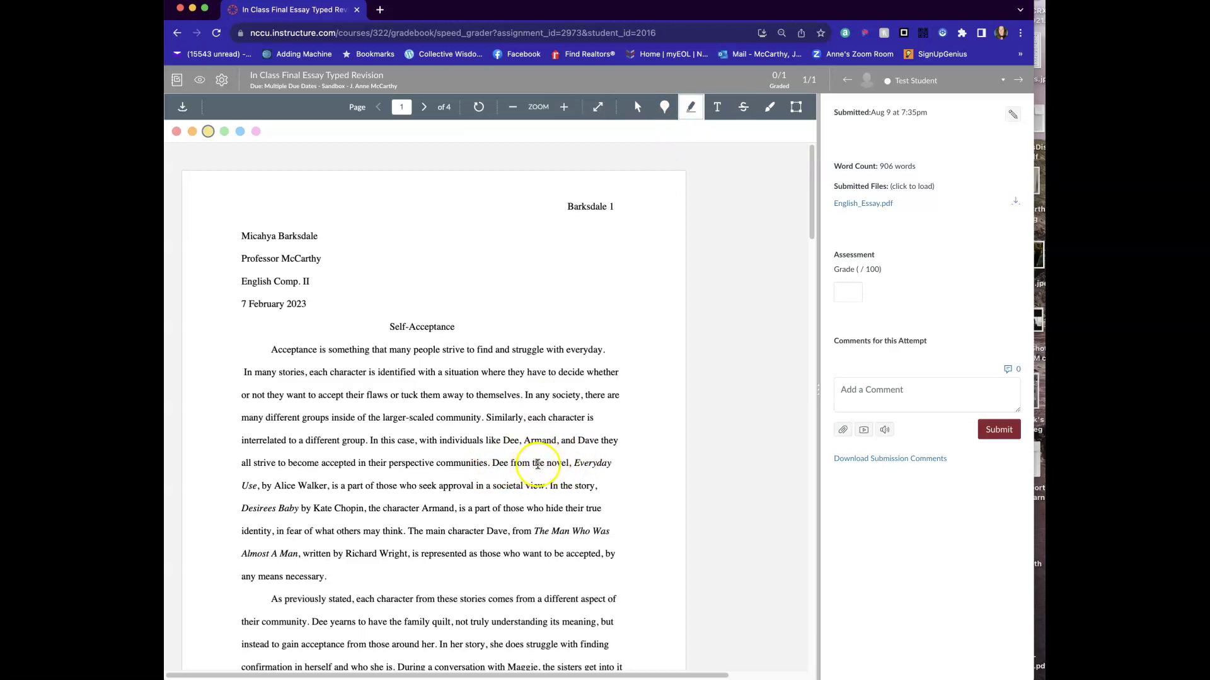
mouse_move(548, 465)
left_mouse_down()
mouse_move(594, 465)
mouse_move(275, 461)
mouse_move(264, 487)
left_mouse_up()
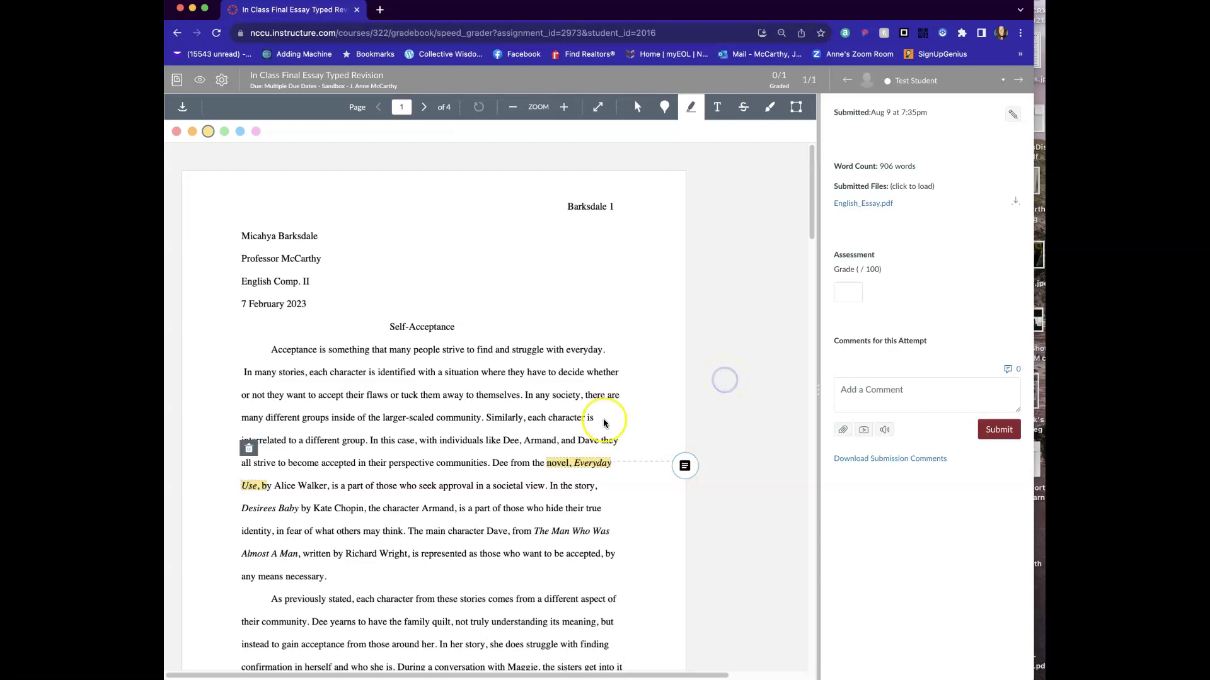
scroll(507, 508, "down", 4)
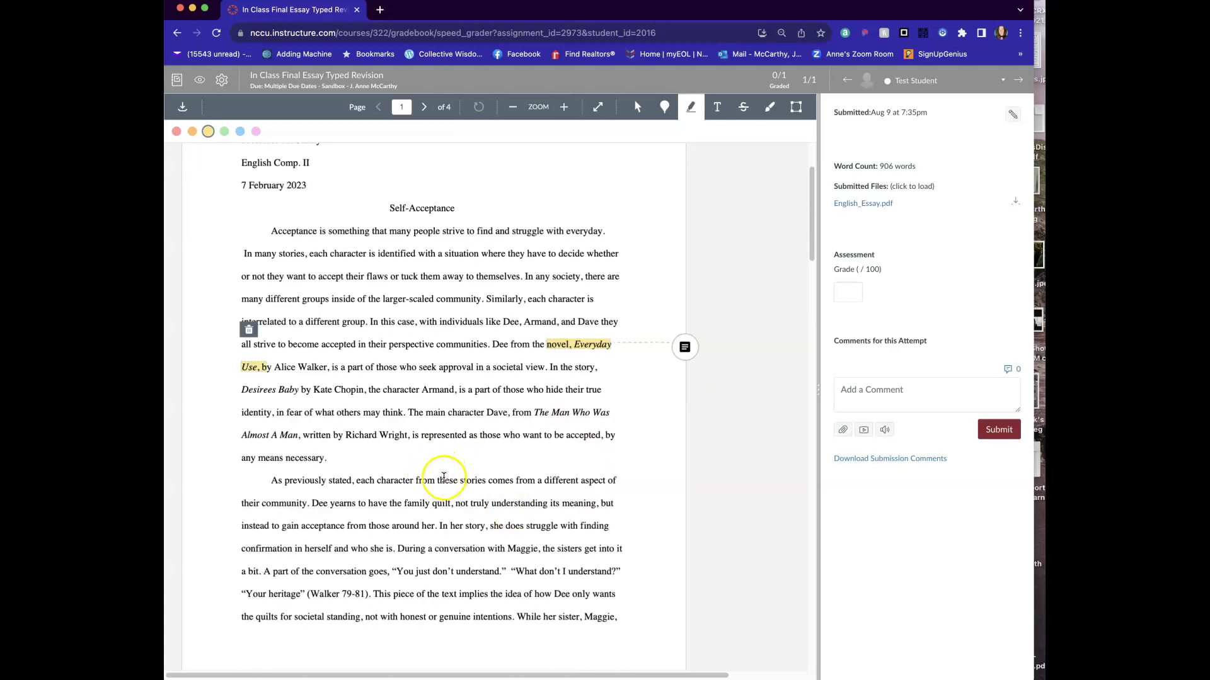
scroll(494, 443, "up", 1)
- With the pink brush, underline "Acceptance" and draw an X beside the paragraph end
left_click(687, 110)
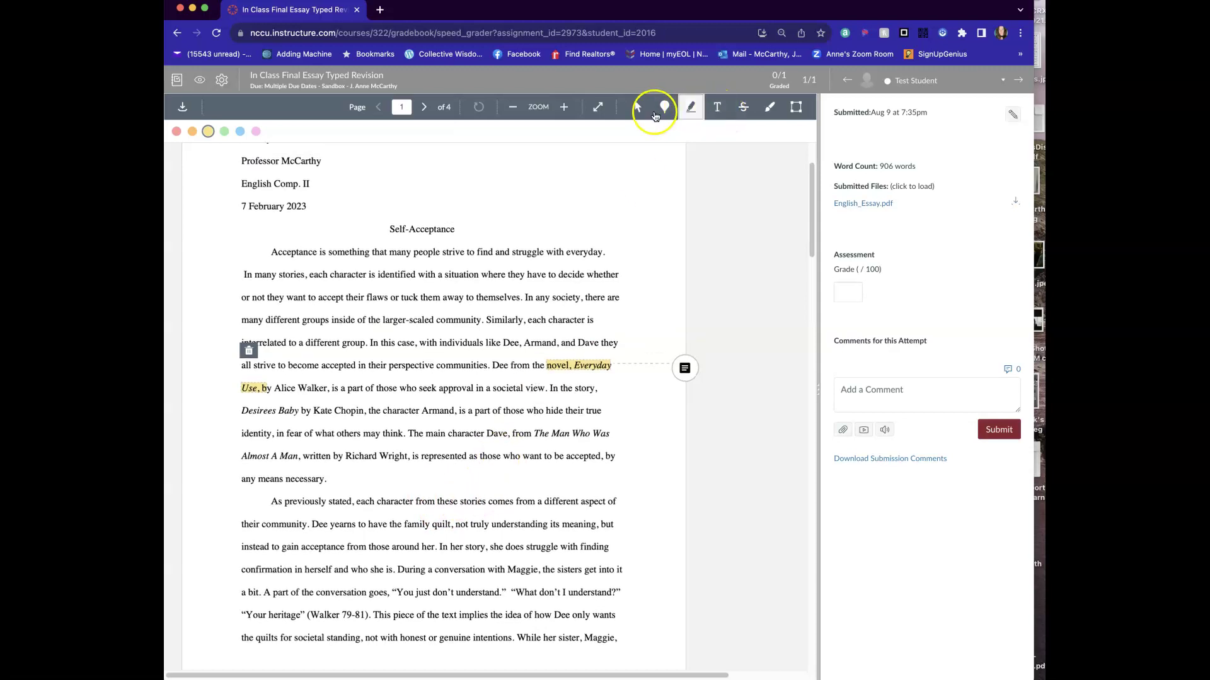
left_click(769, 106)
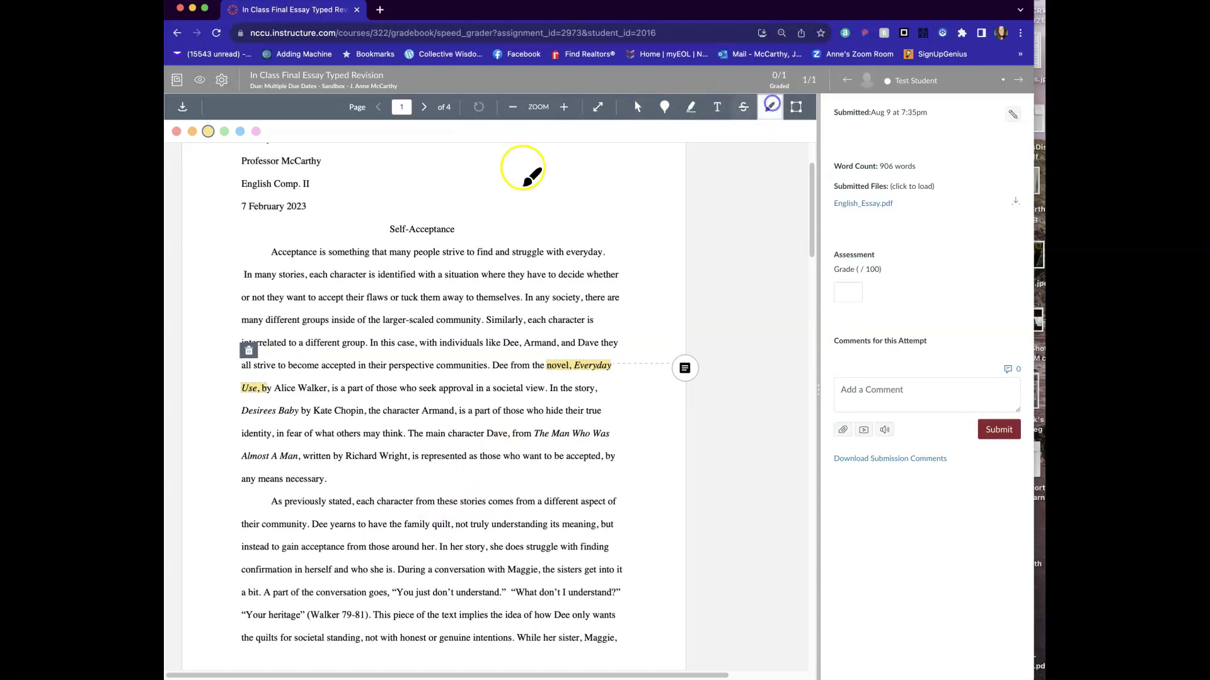
left_click(256, 131)
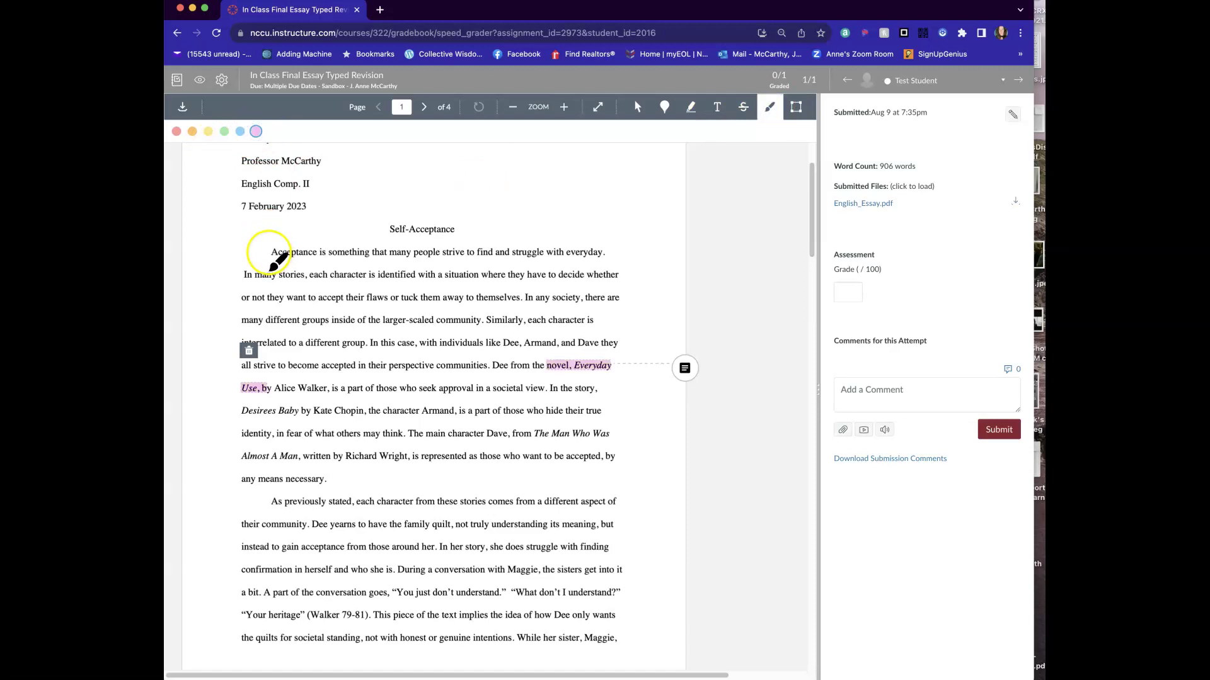
left_click_drag(272, 258, 323, 258)
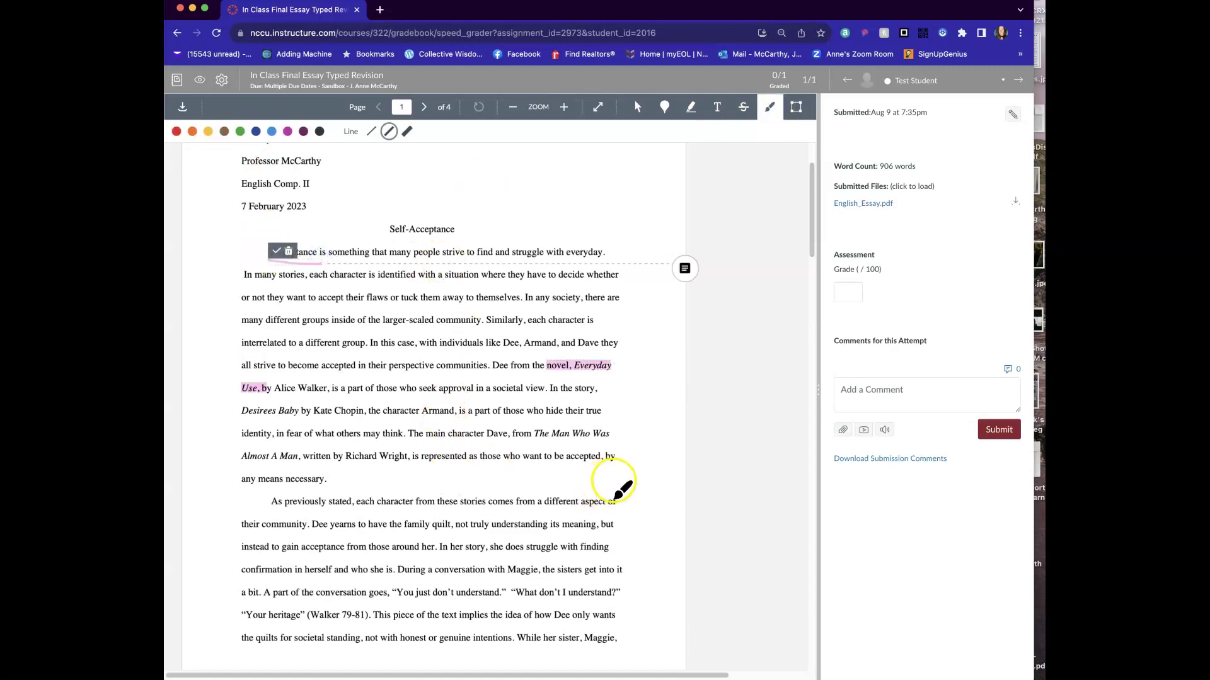
left_click(622, 475)
mouse_move(622, 476)
left_mouse_down()
mouse_move(630, 494)
mouse_move(610, 487)
left_mouse_up()
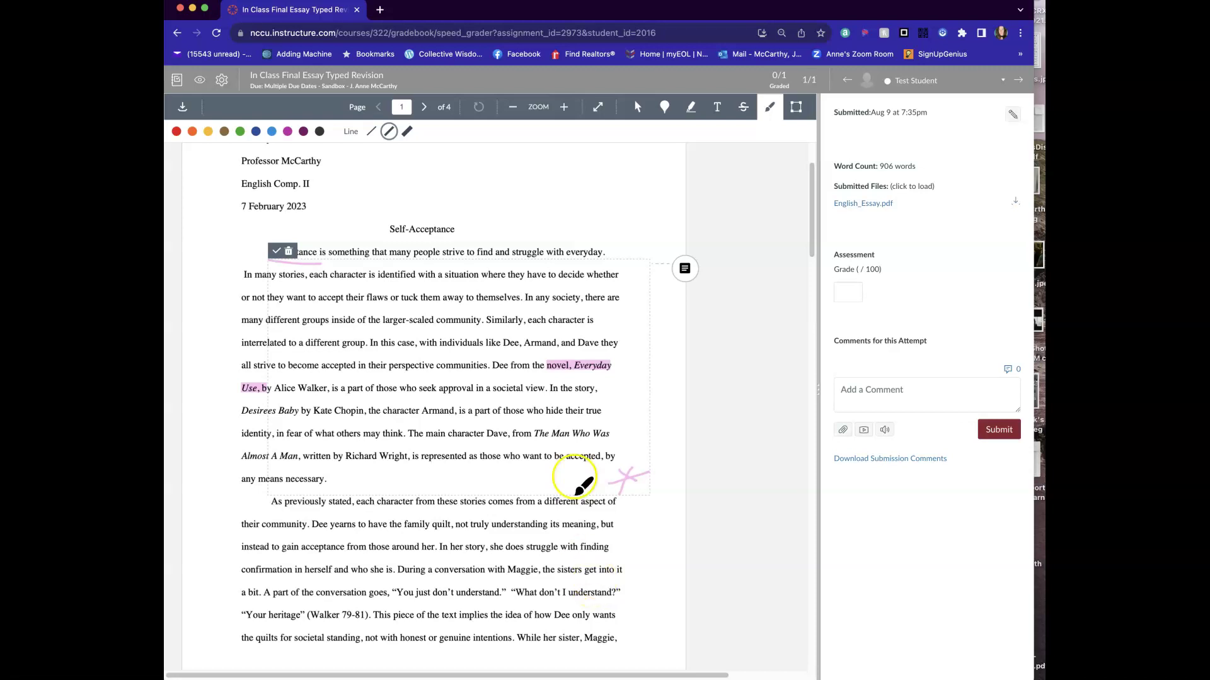
scroll(526, 406, "up", 3)
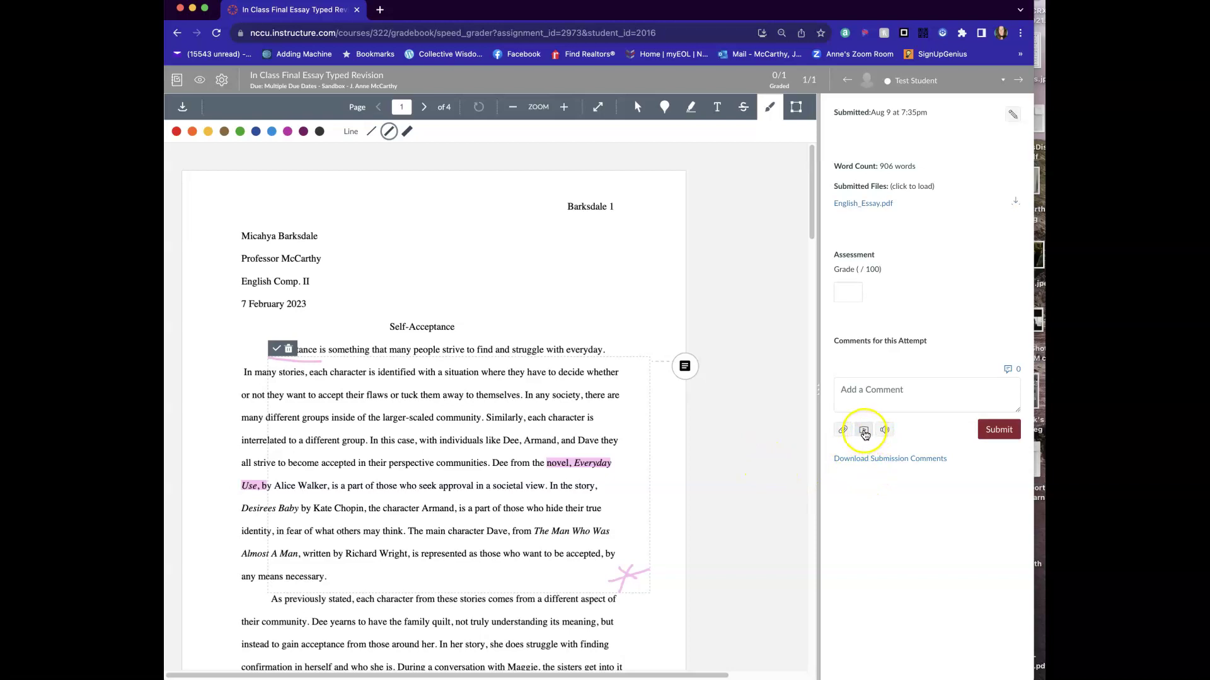
- Open the media comment recorder, set Webcam to No Video, then close it
left_click(864, 431)
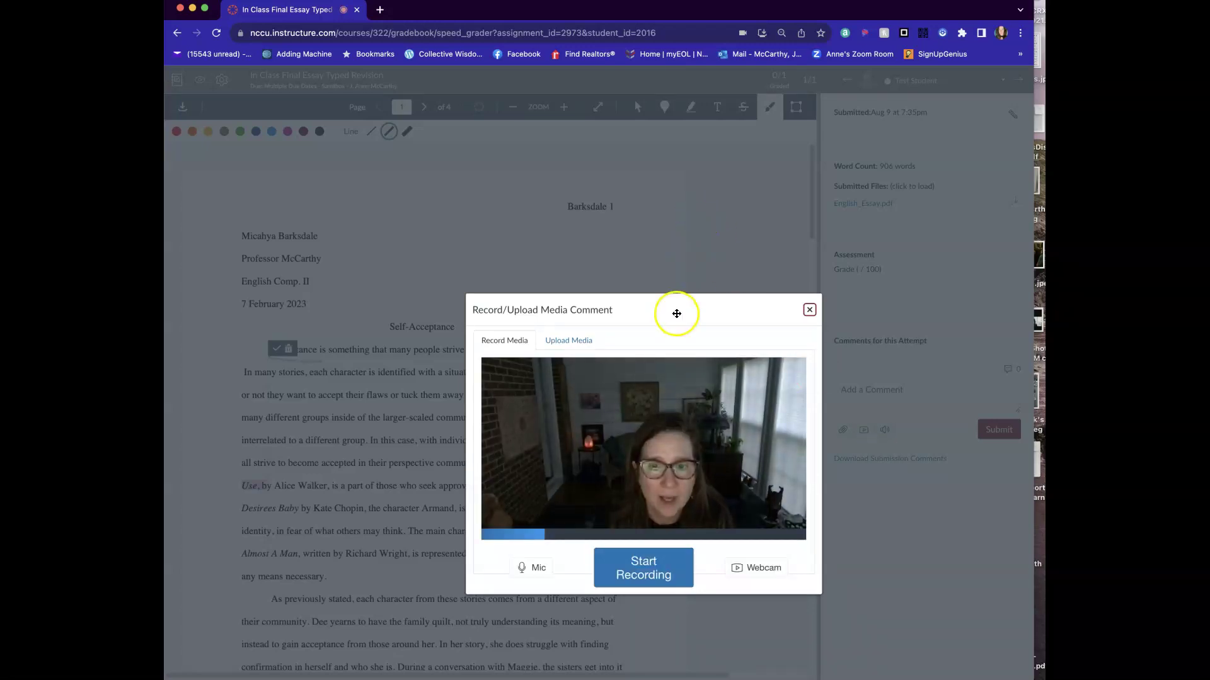
left_click_drag(687, 303, 819, 284)
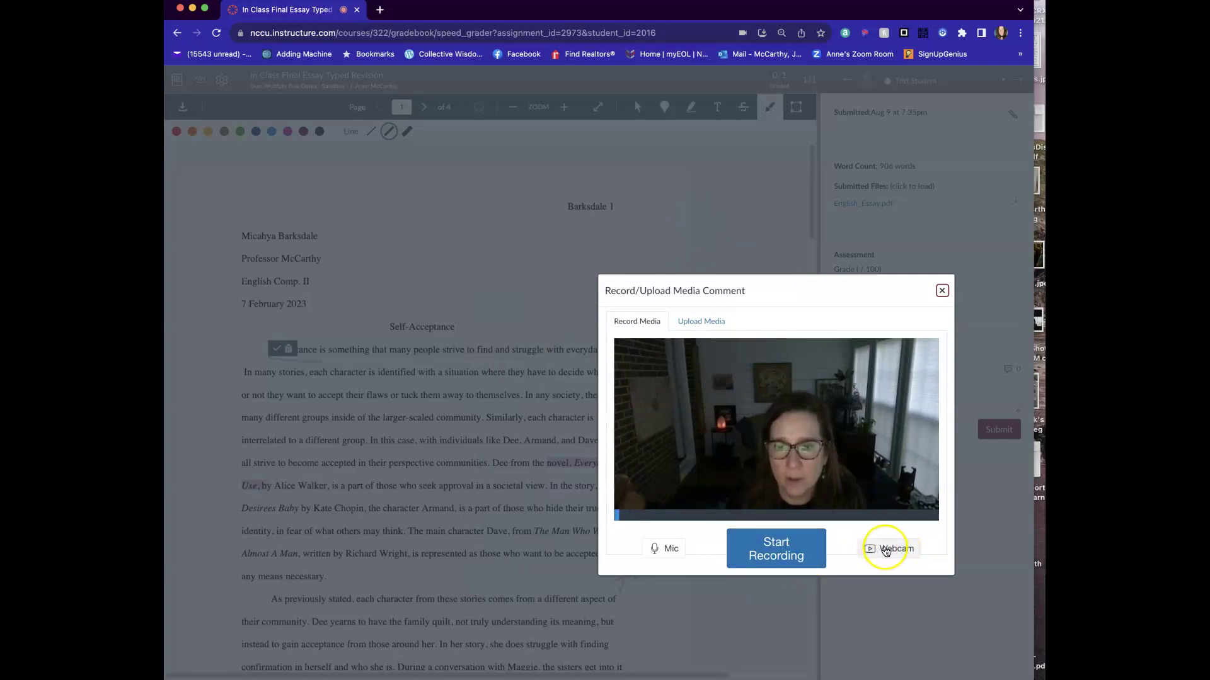
left_click(886, 552)
left_click(868, 600)
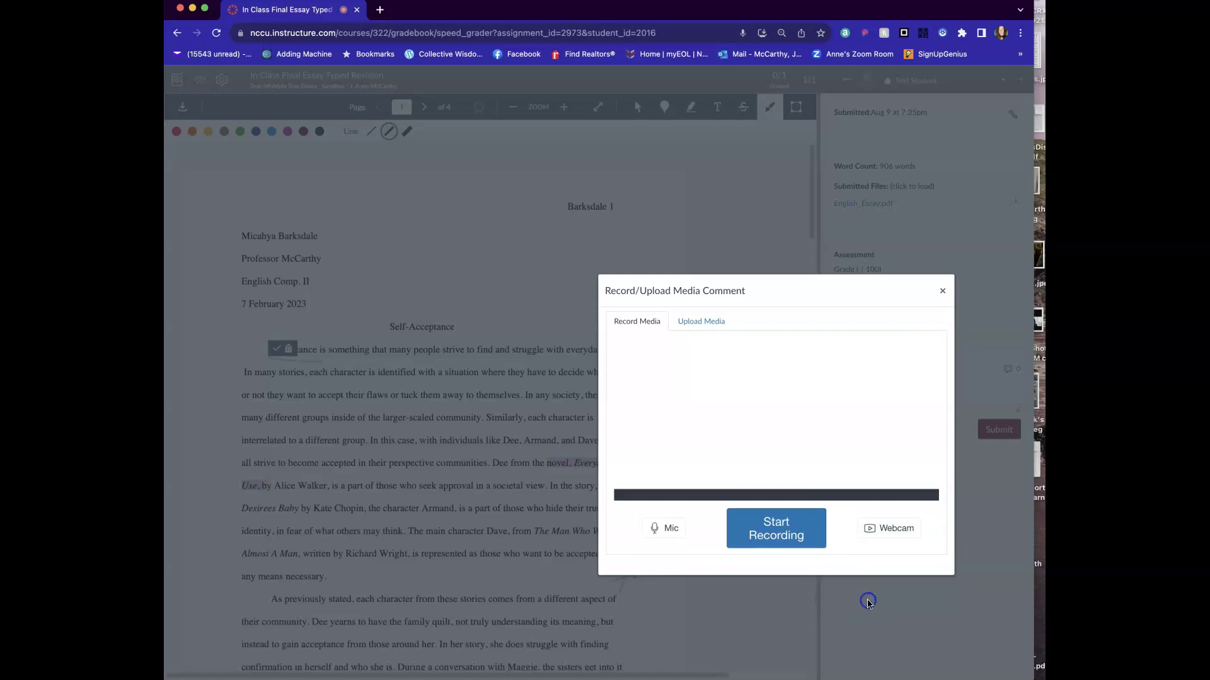
left_click_drag(819, 291, 1026, 203)
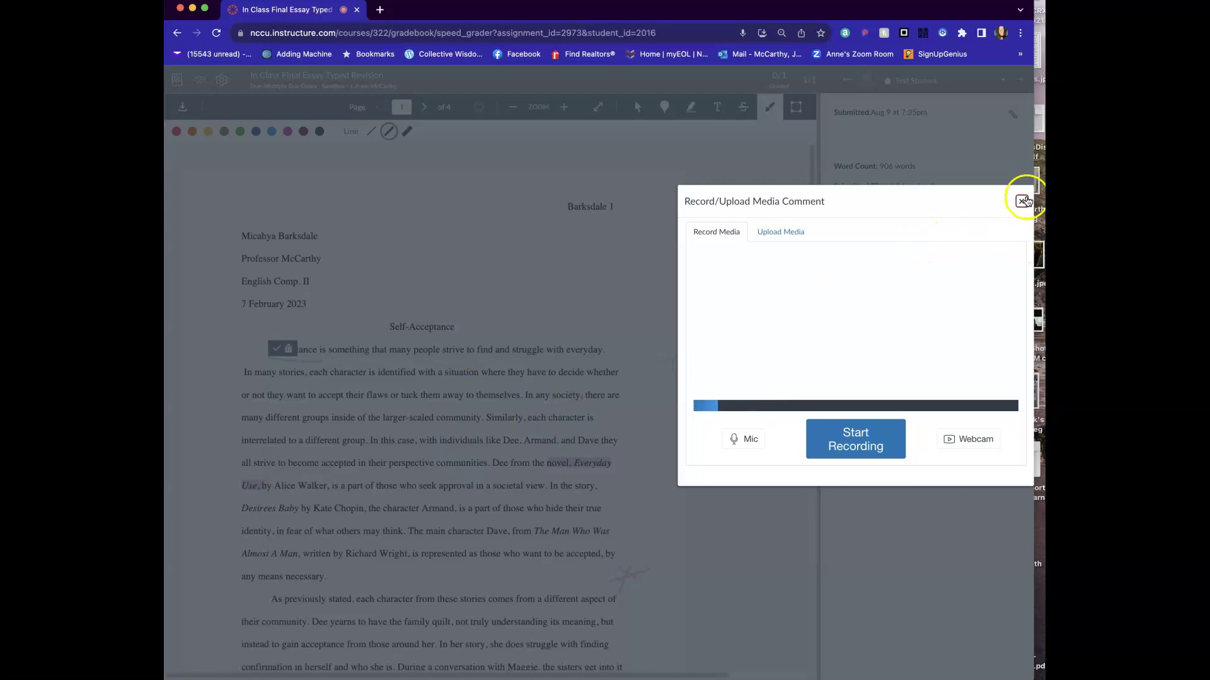
left_click(1022, 201)
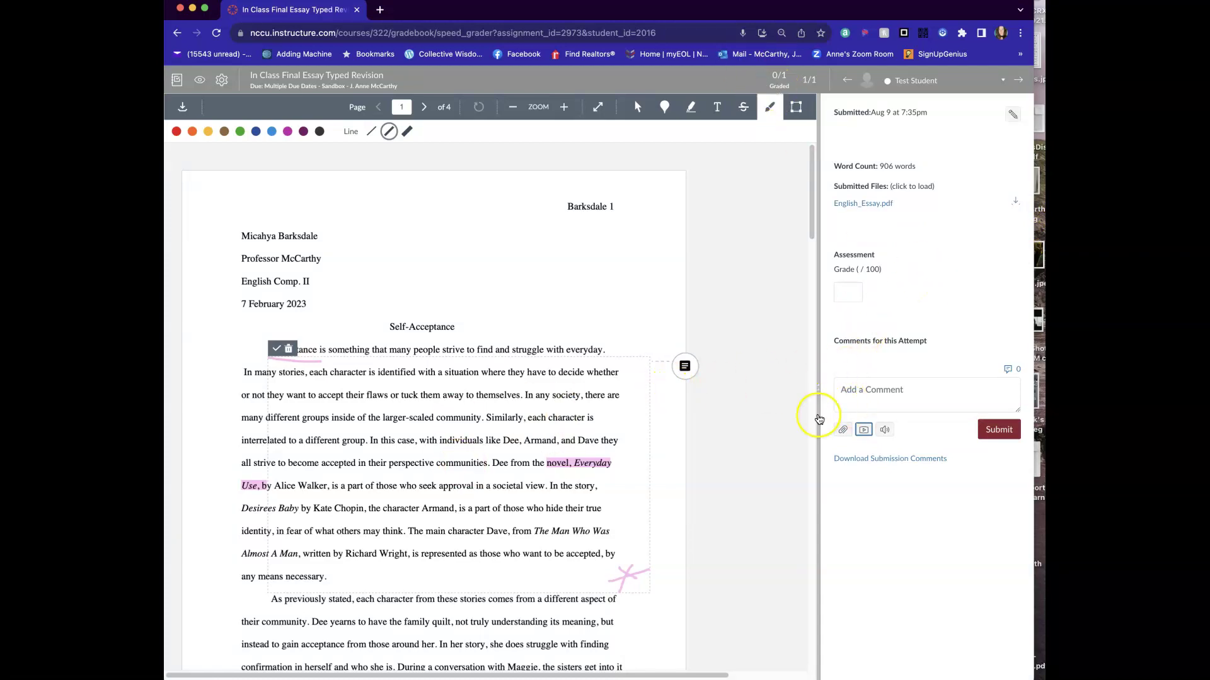
- Download the annotated essay as a PDF from the document toolbar
scroll(804, 418, "down", 1)
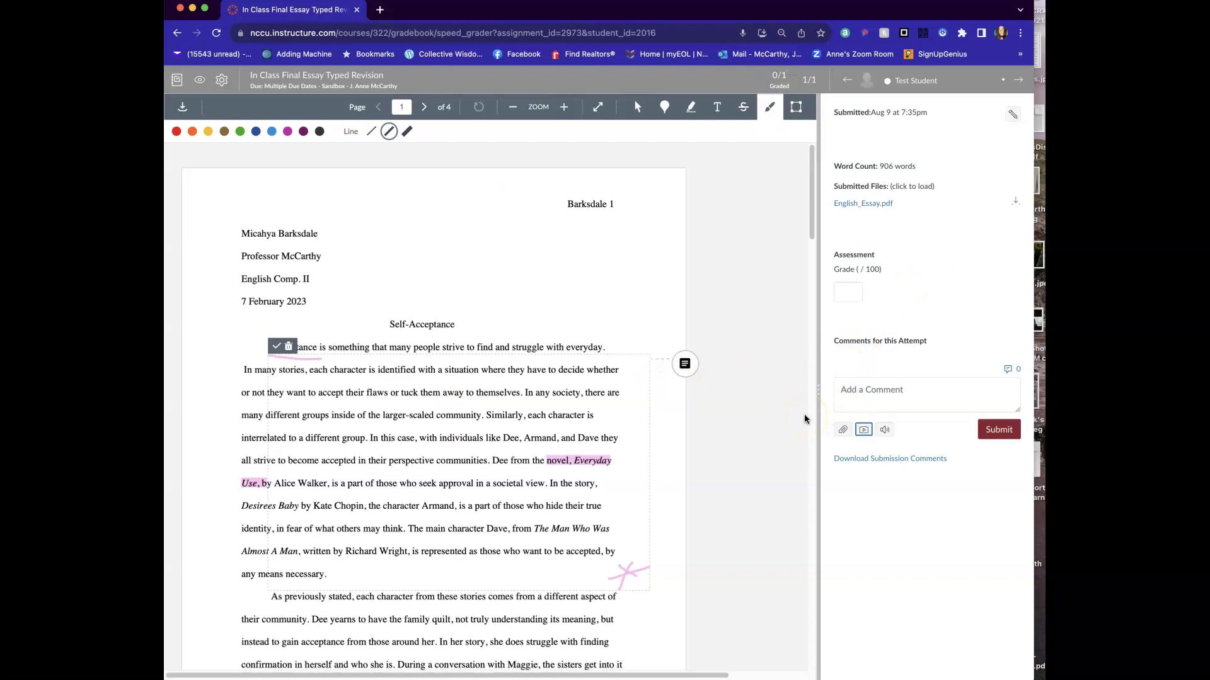
scroll(804, 418, "up", 1)
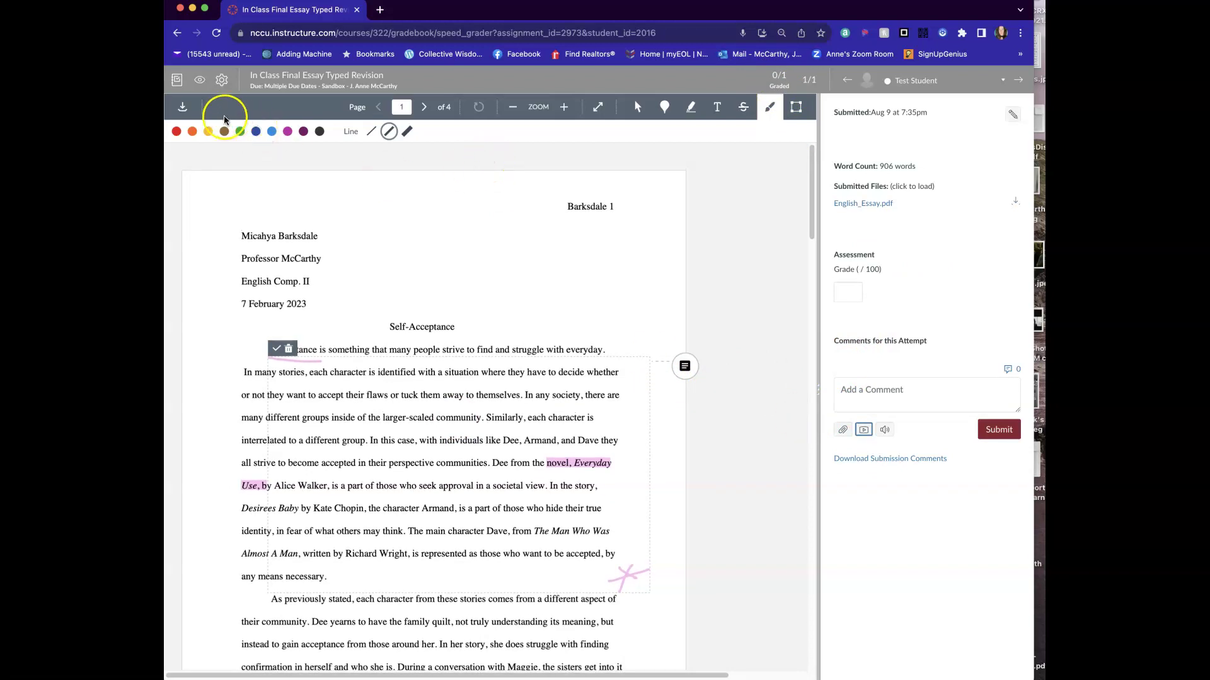
left_click(183, 111)
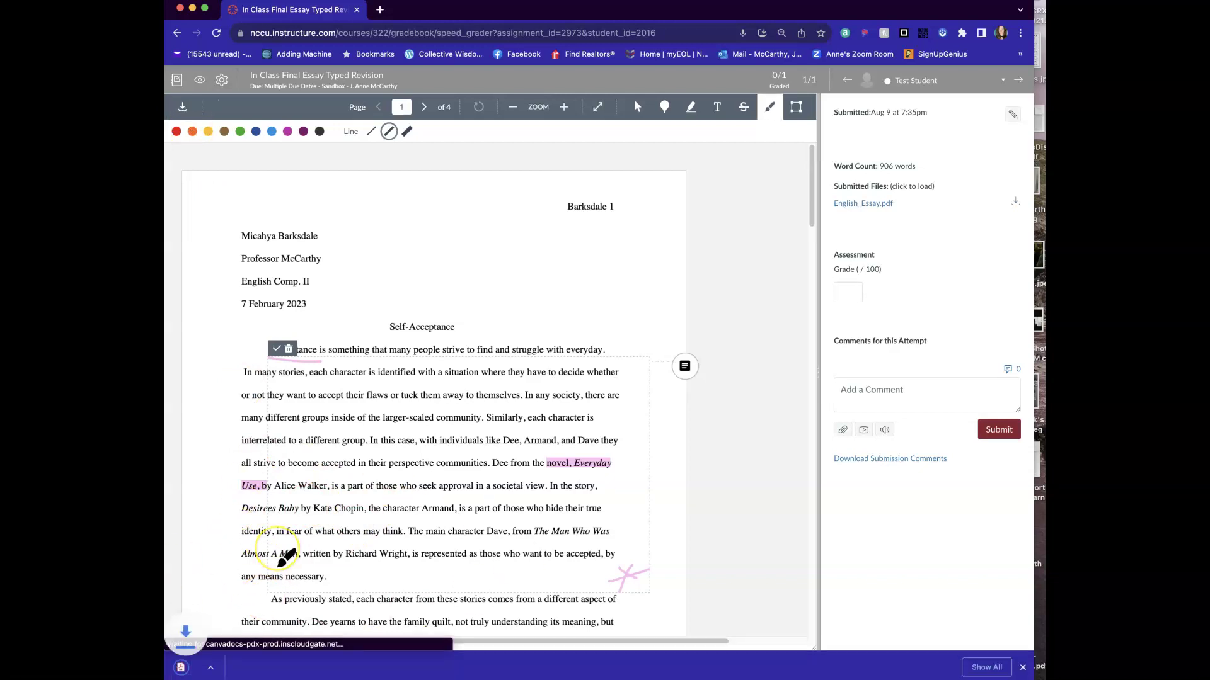
- Open the downloaded annotated-English_Essay.pdf to inspect the pink highlight, then go back to SpeedGrader
left_click(247, 671)
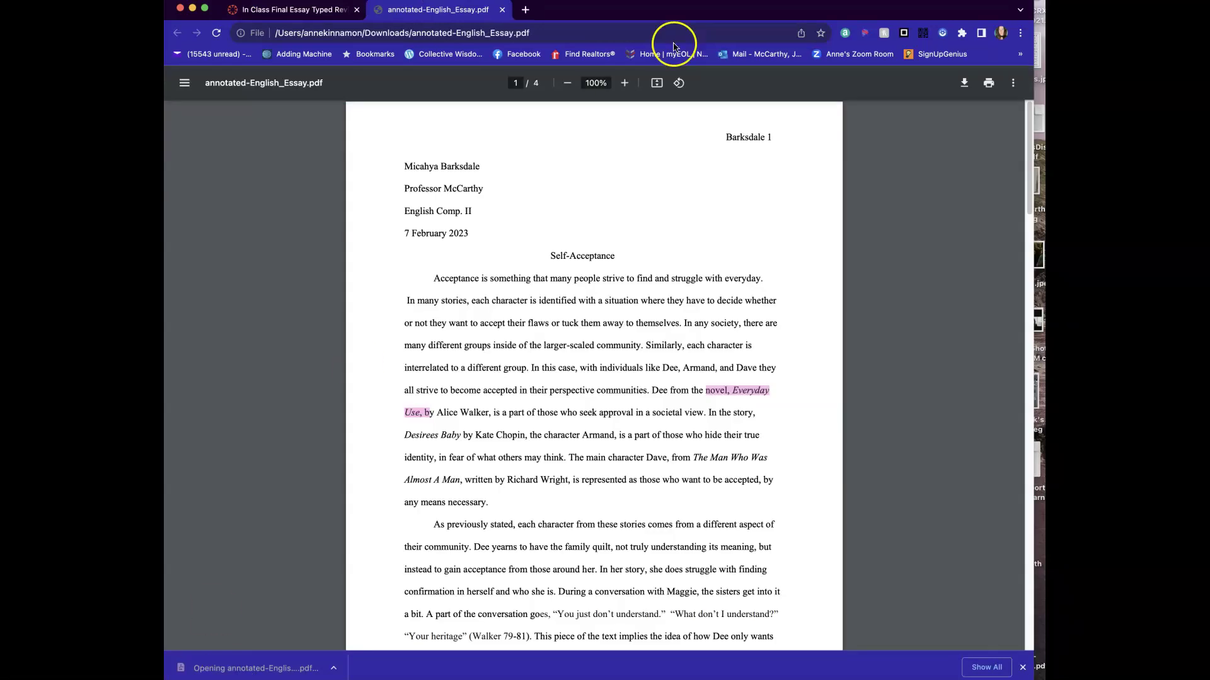
left_click_drag(596, 14, 676, 23)
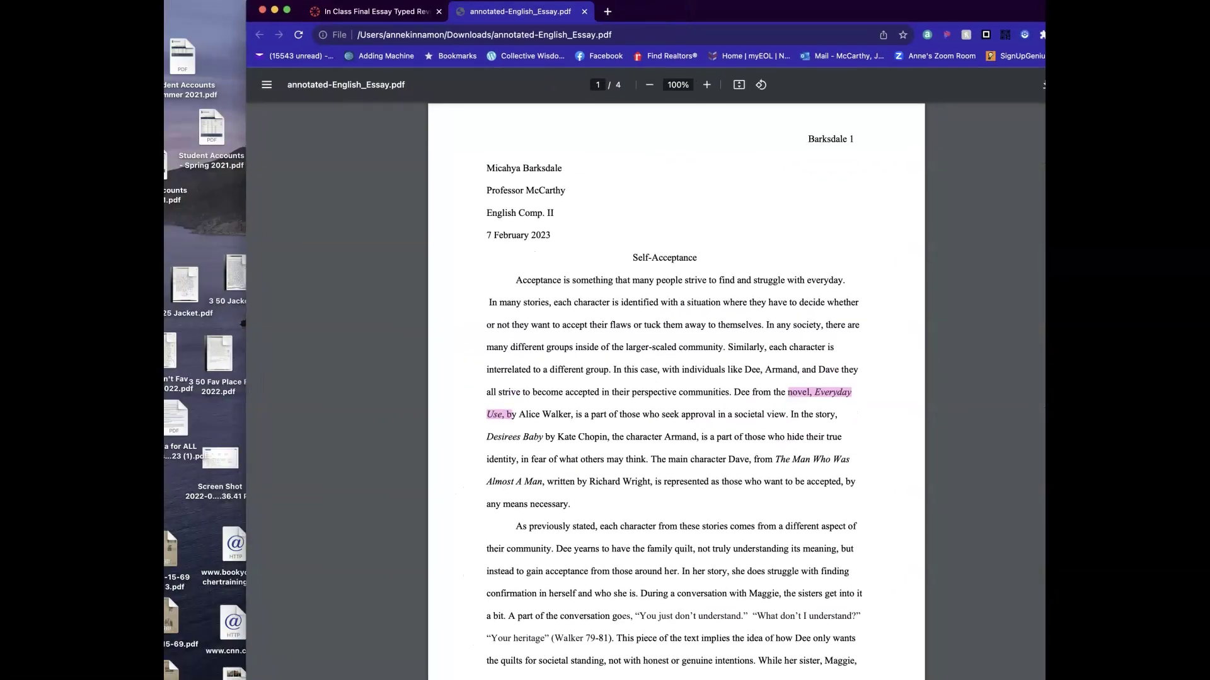
left_click(391, 9)
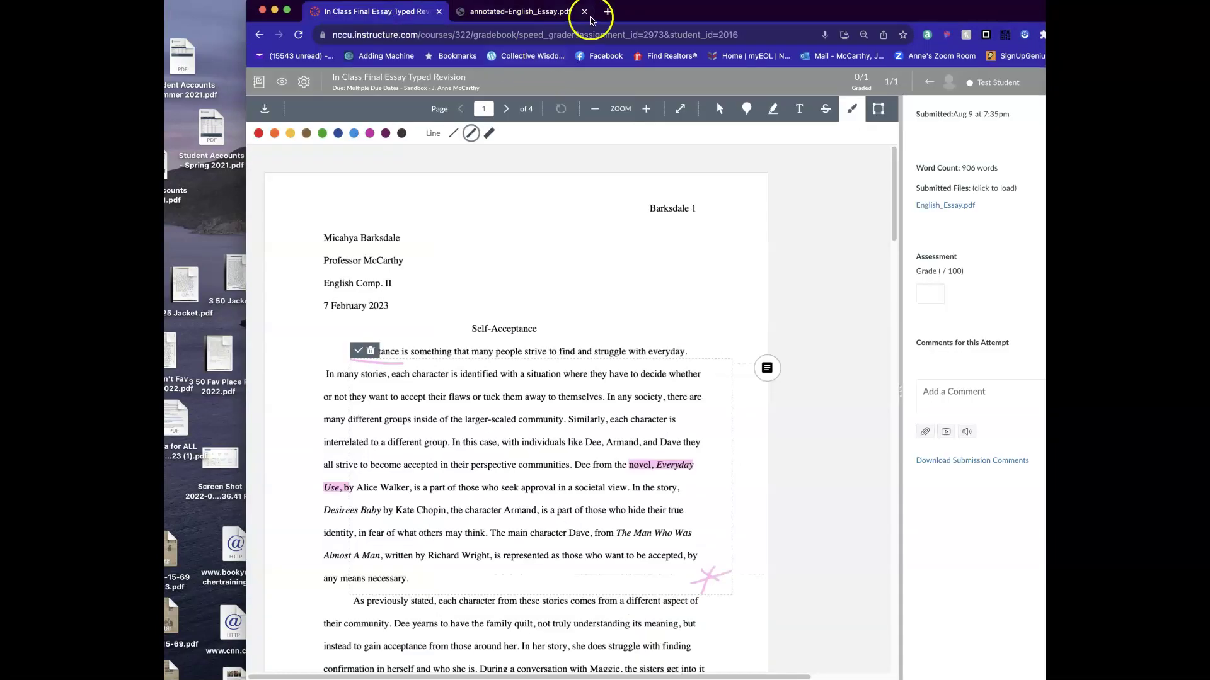
- Attach the note 'Listen to comments' to the pink Acceptance annotation on page 1
left_click_drag(628, 19, 597, 15)
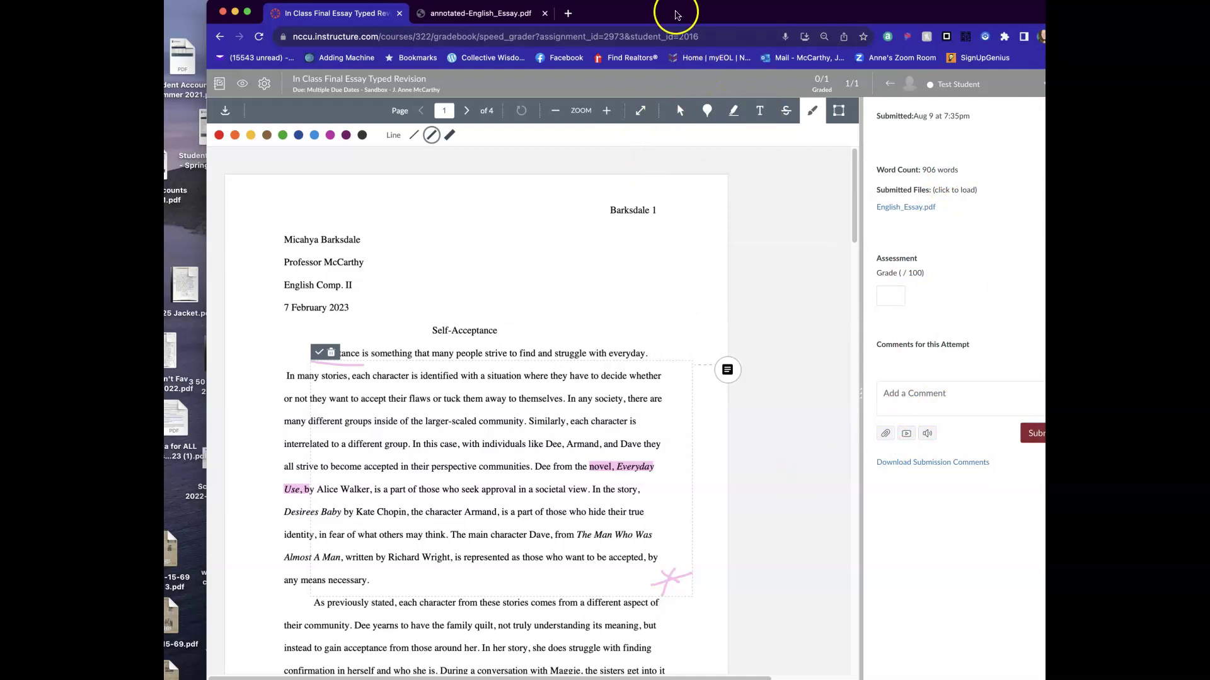
left_click_drag(677, 13, 637, 12)
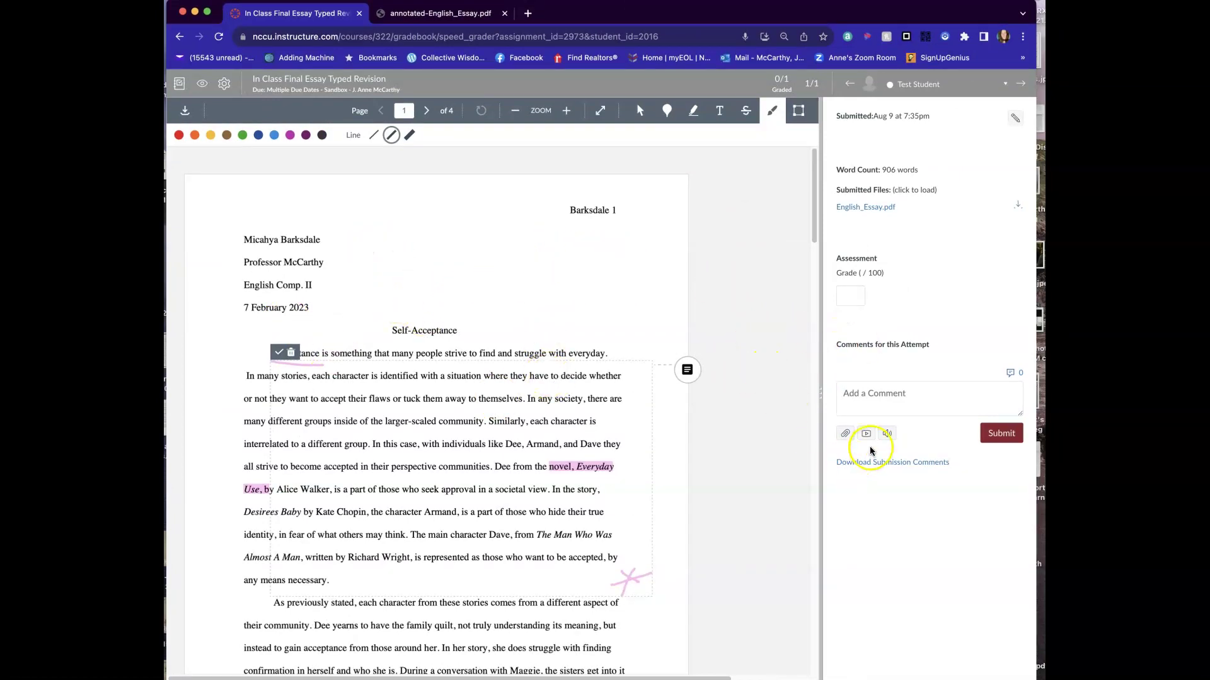
left_click(687, 370)
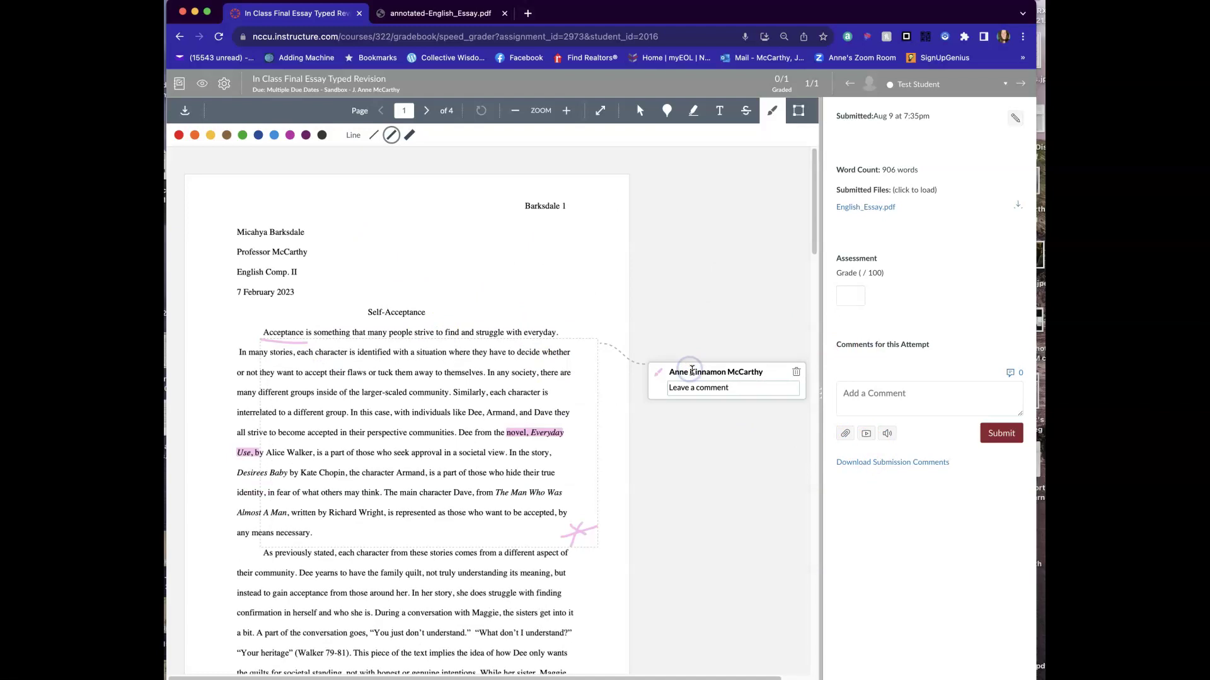
type("Listen to comments")
left_click(706, 501)
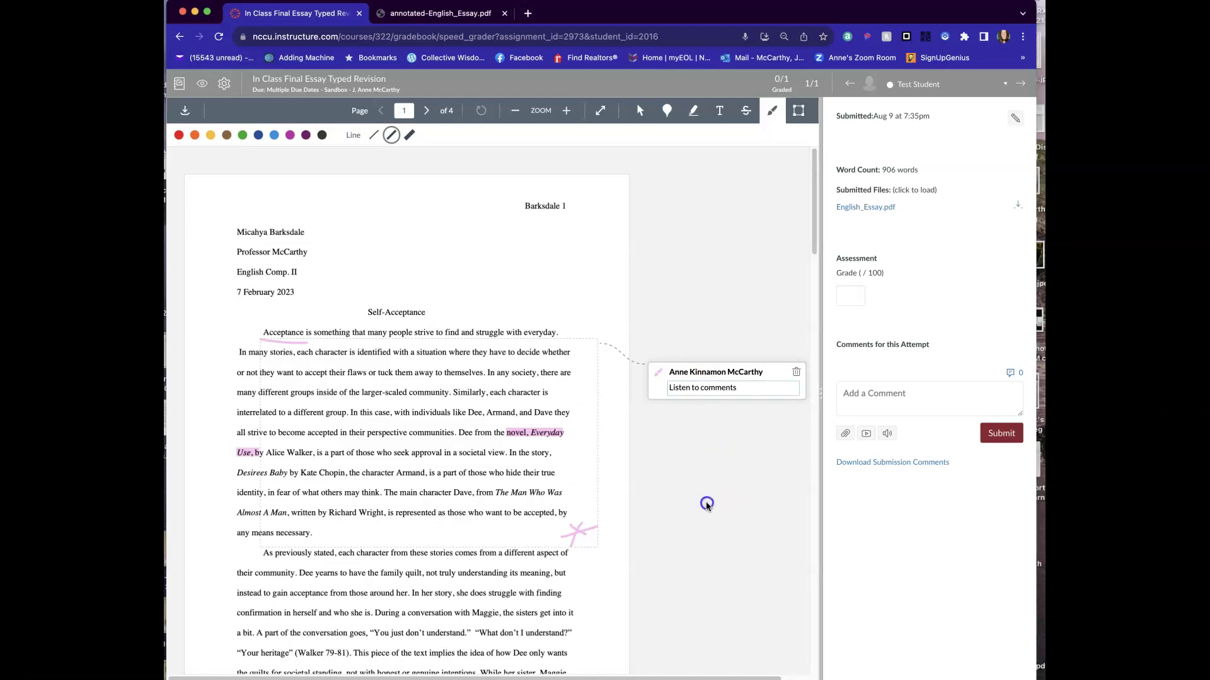
- Record a 23-second media comment with Webcam set to No Video, and save it
left_click(866, 436)
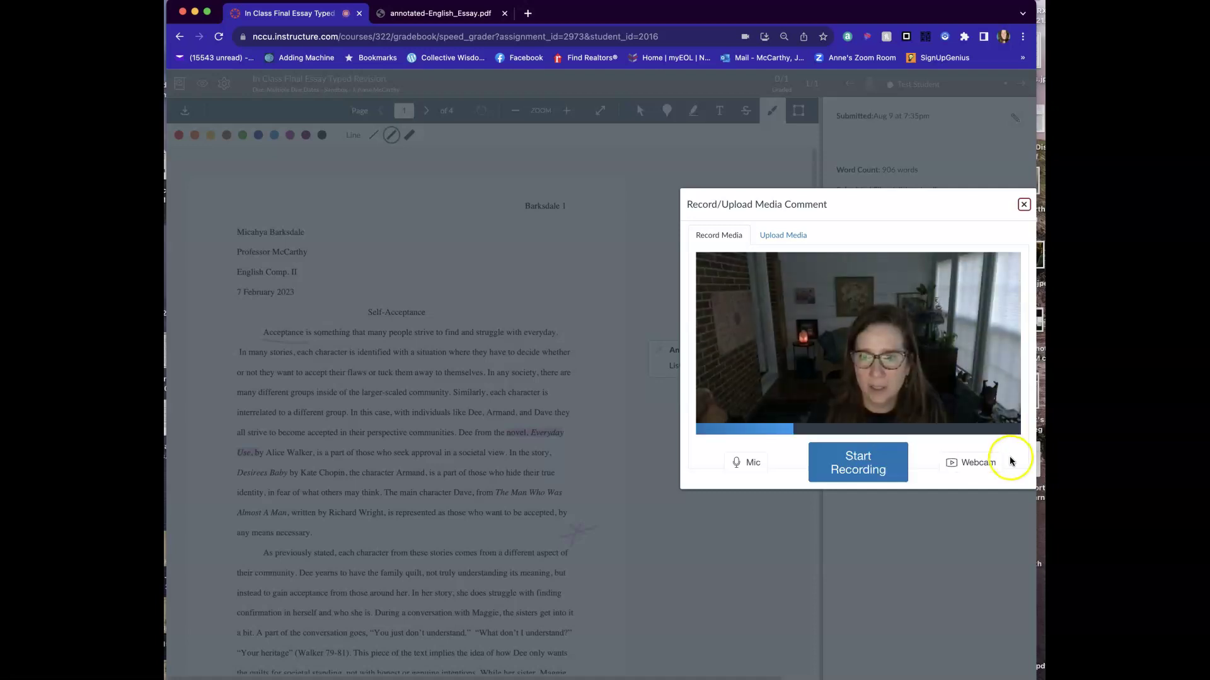
left_click(965, 462)
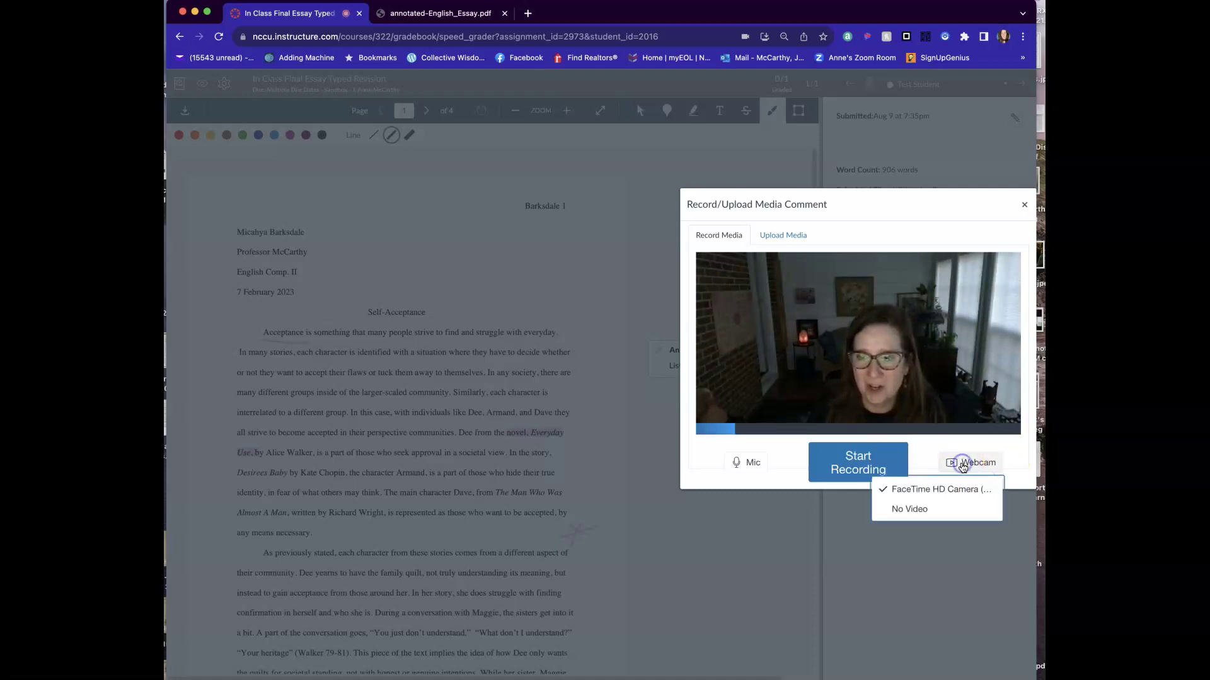
left_click(916, 511)
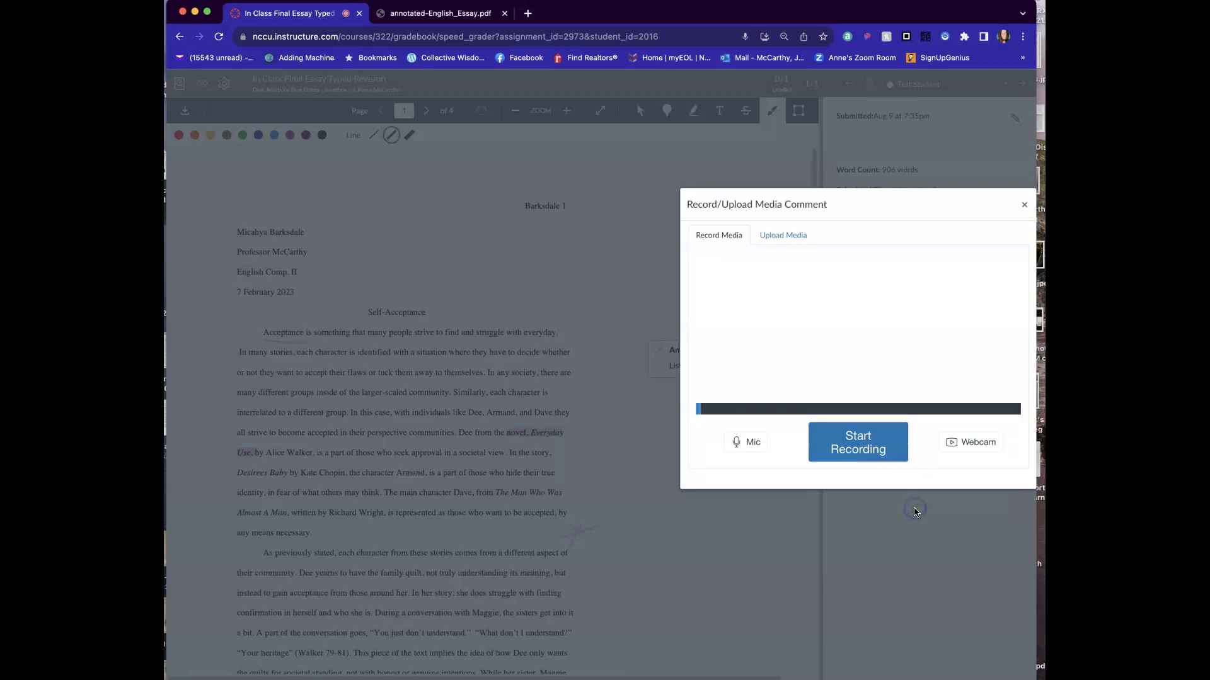
left_click(871, 445)
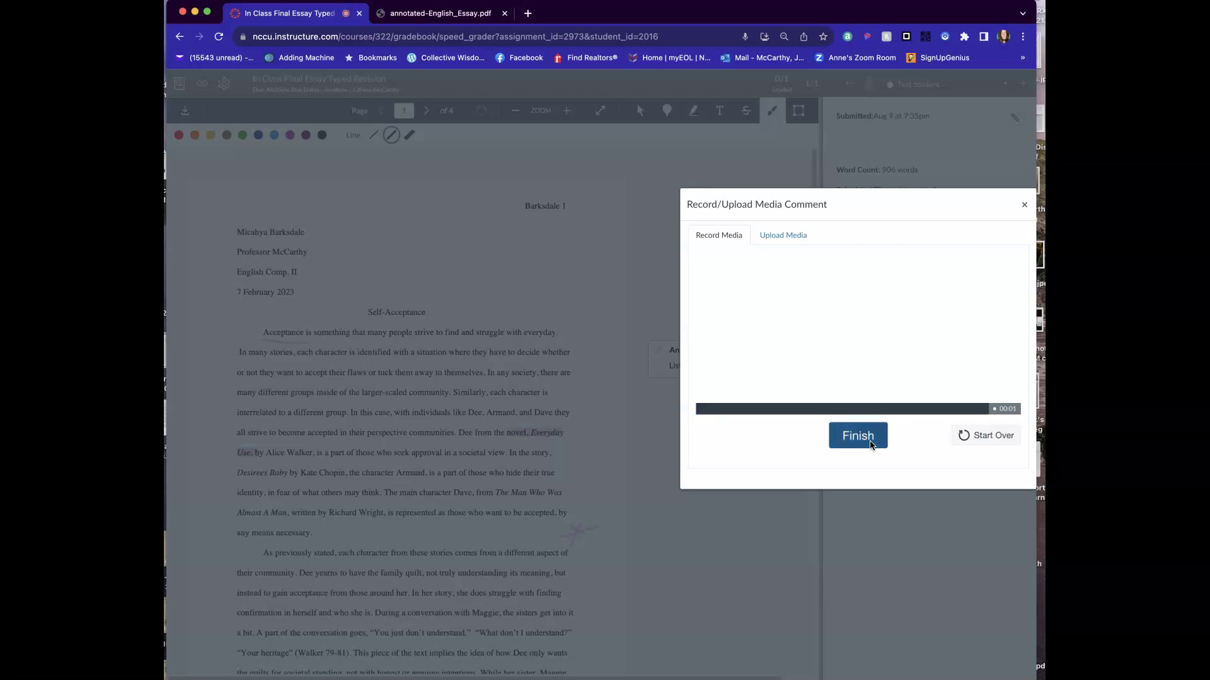
left_click(834, 562)
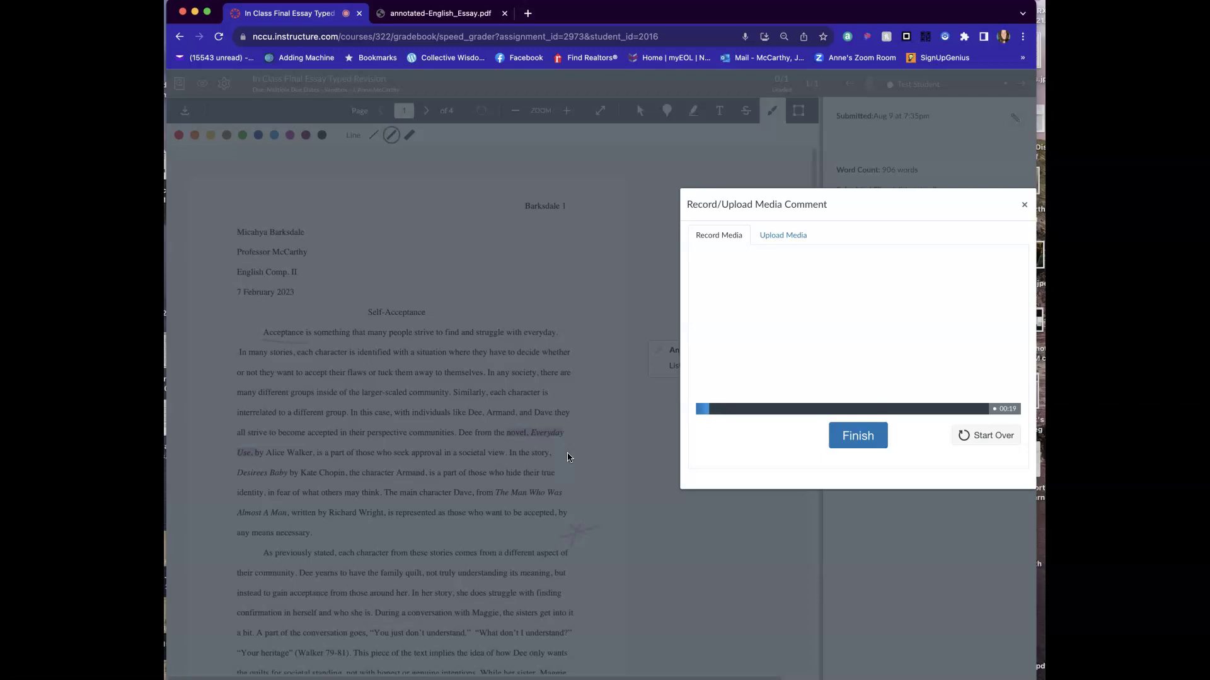
left_click(864, 439)
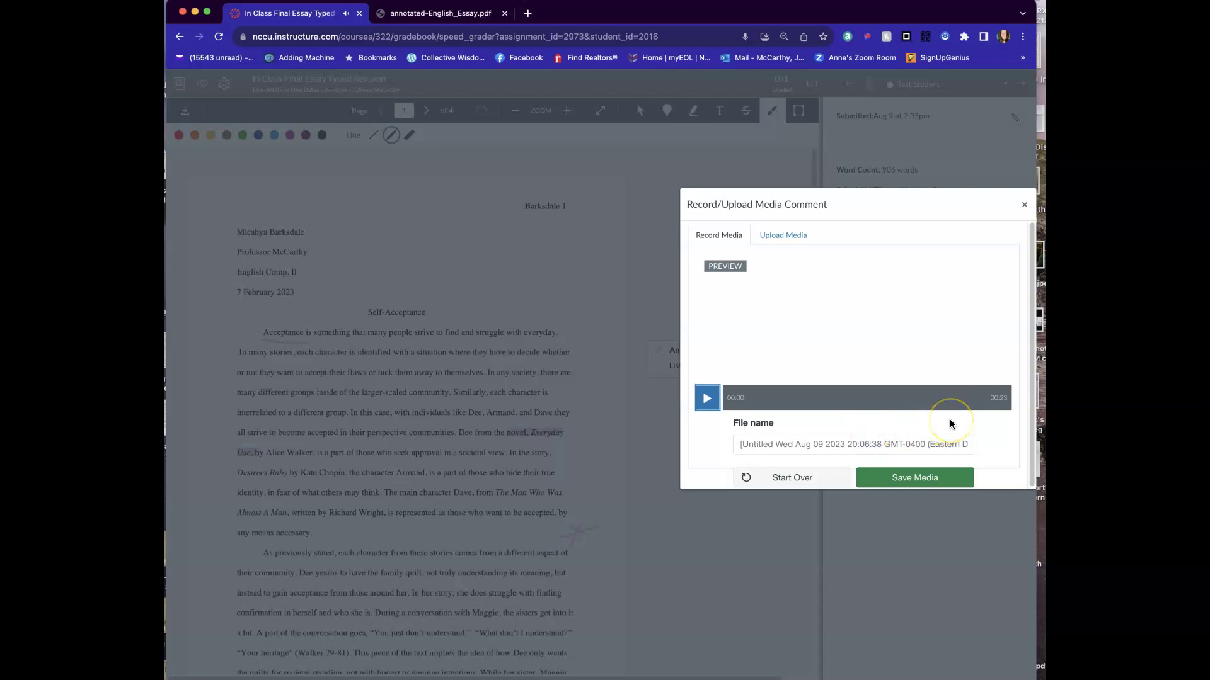
left_click(933, 480)
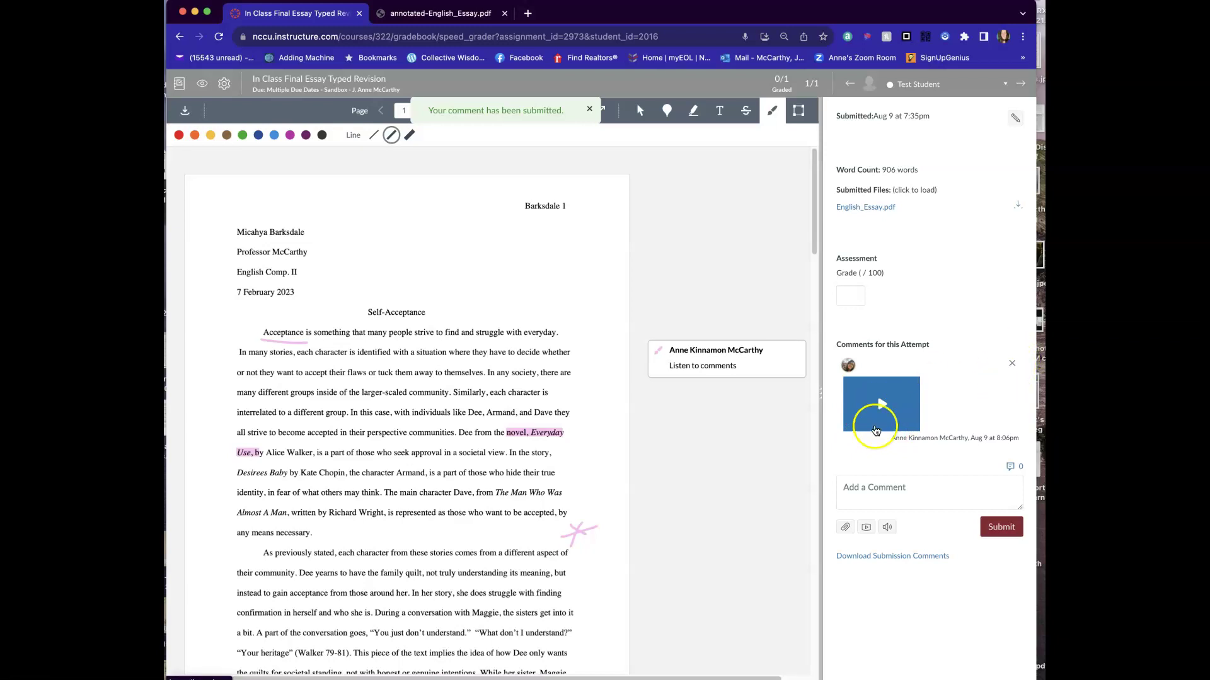
left_click(882, 410)
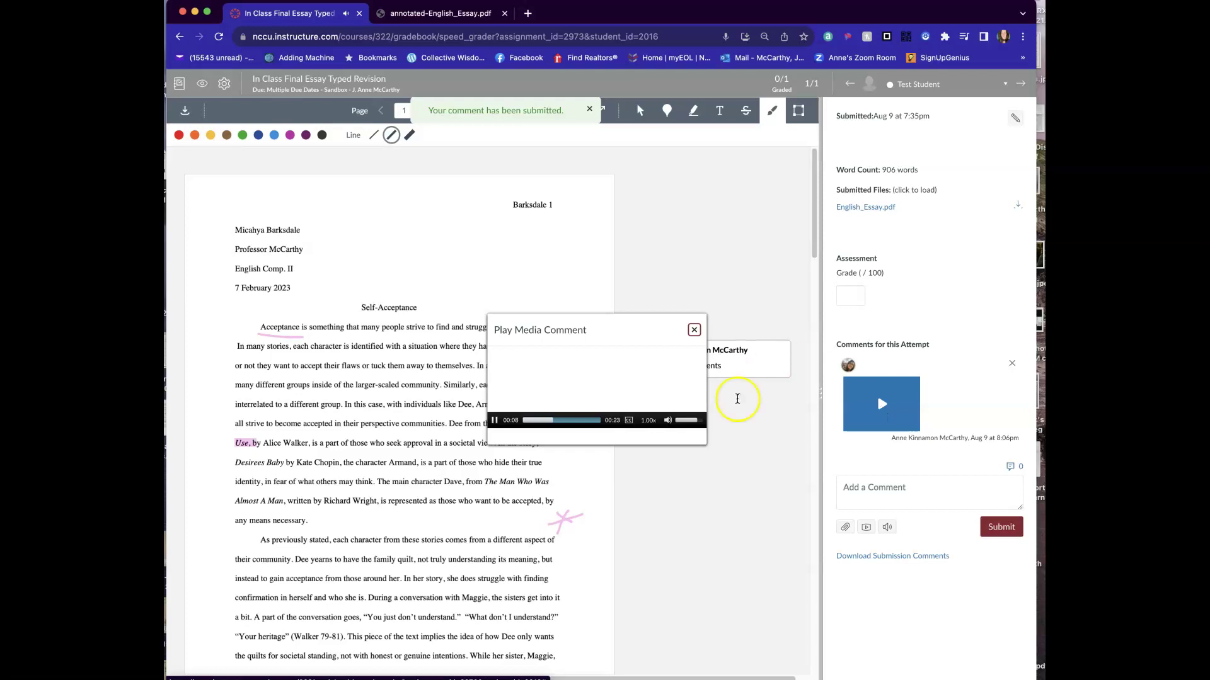
left_click(694, 330)
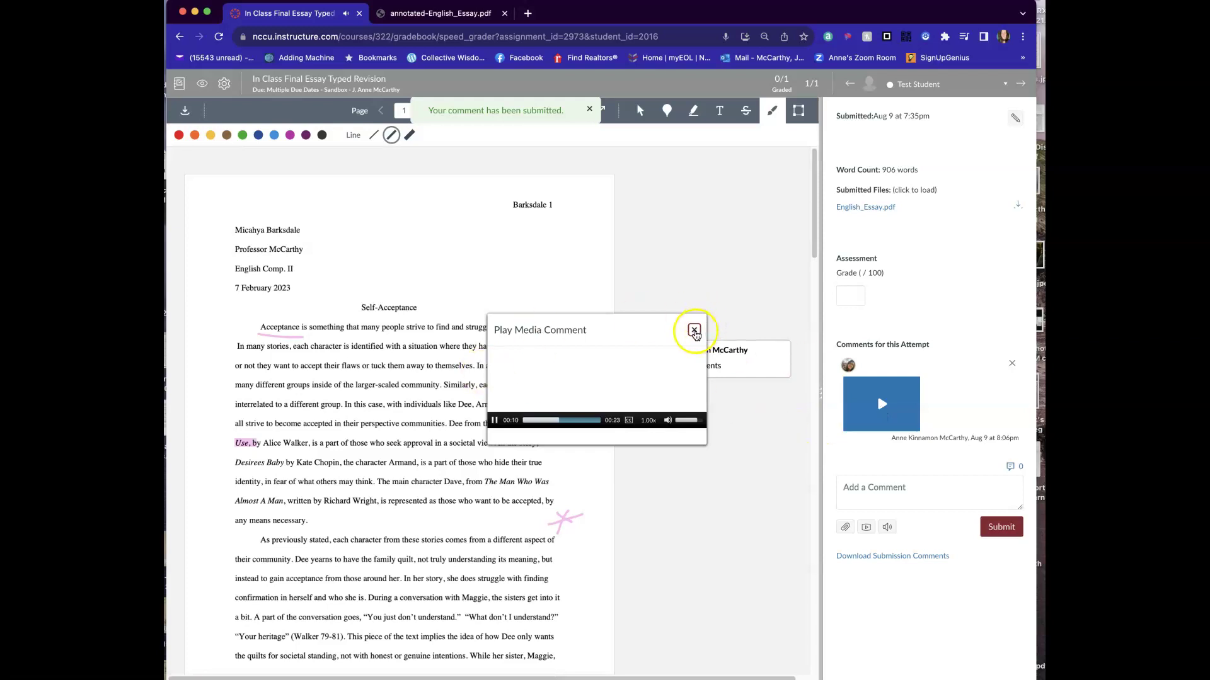
left_click(694, 330)
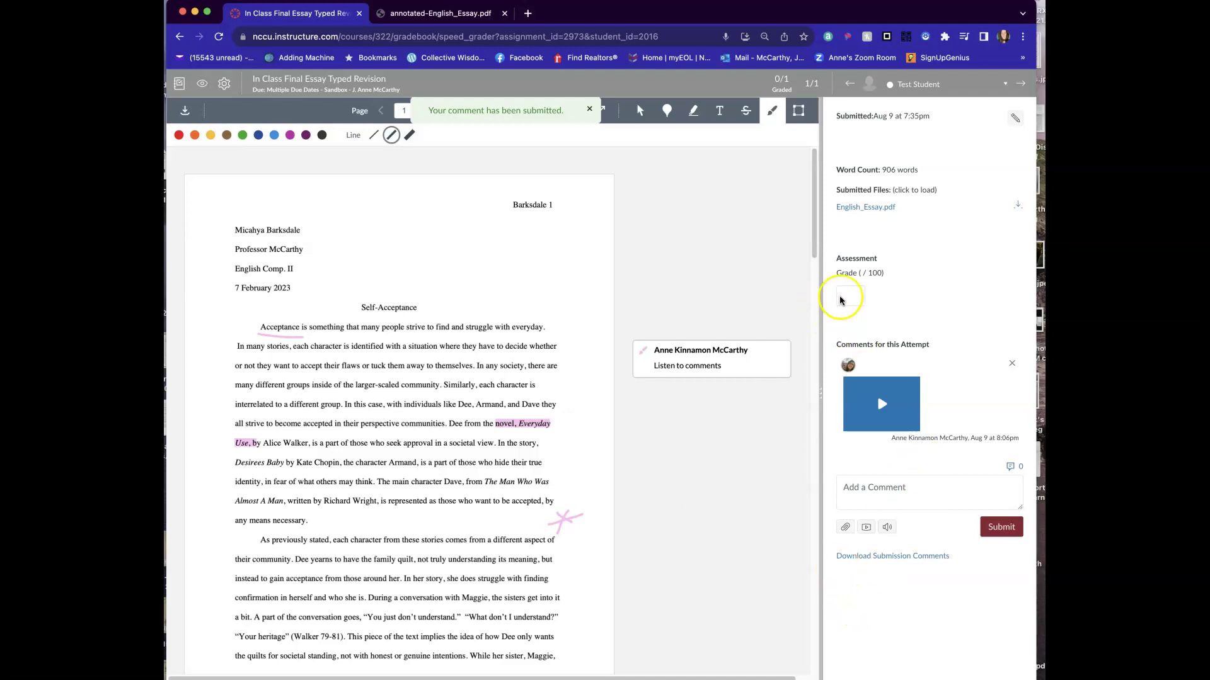
- Enter a grade of 88 out of 100 for the essay
left_click(856, 295)
type("88")
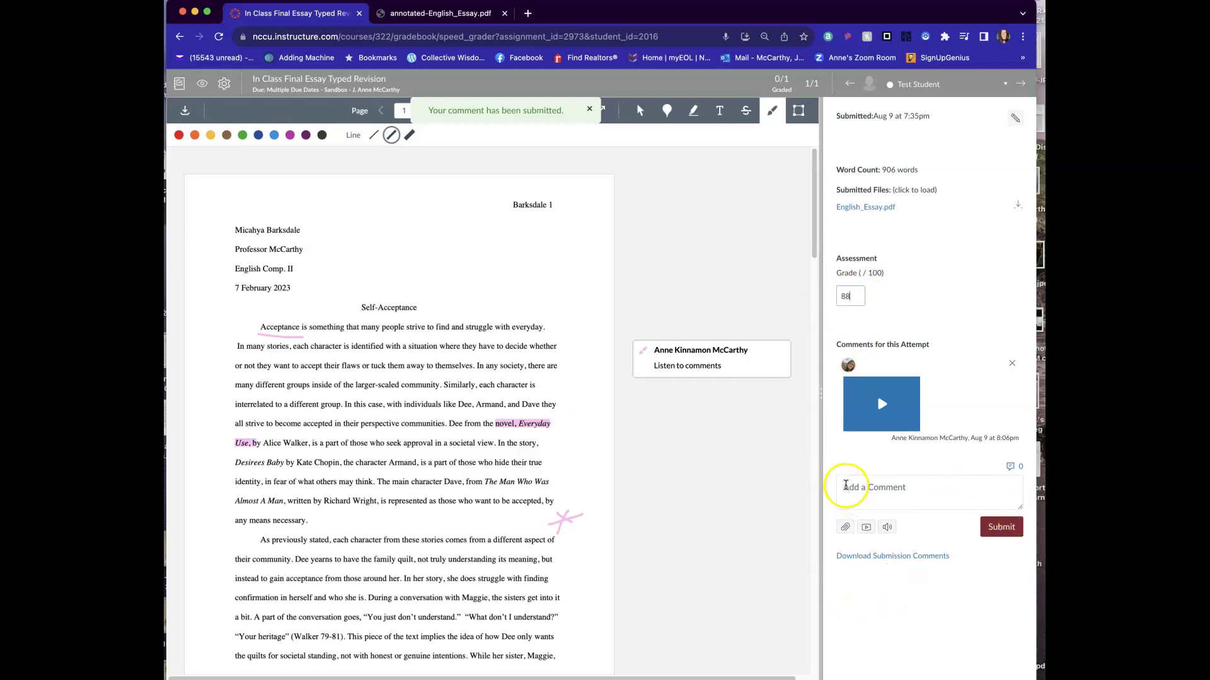
left_click(847, 487)
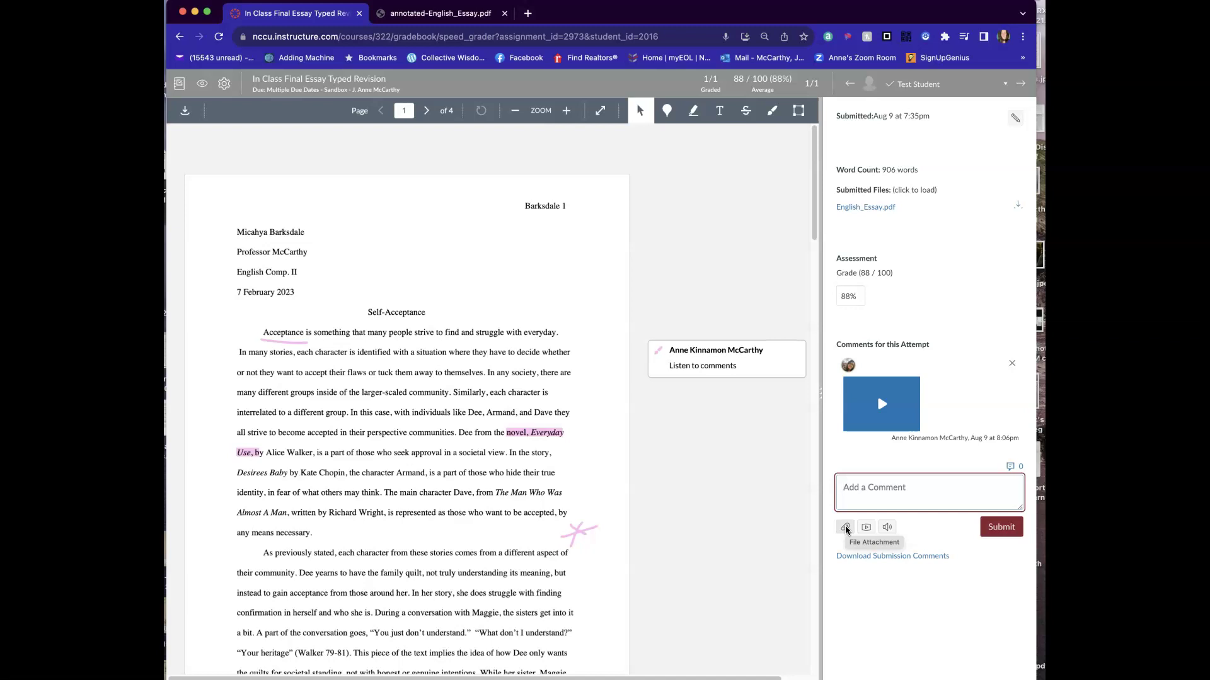
- Operate the controls in the comment area beneath the grade
left_click(845, 528)
left_click(1010, 533)
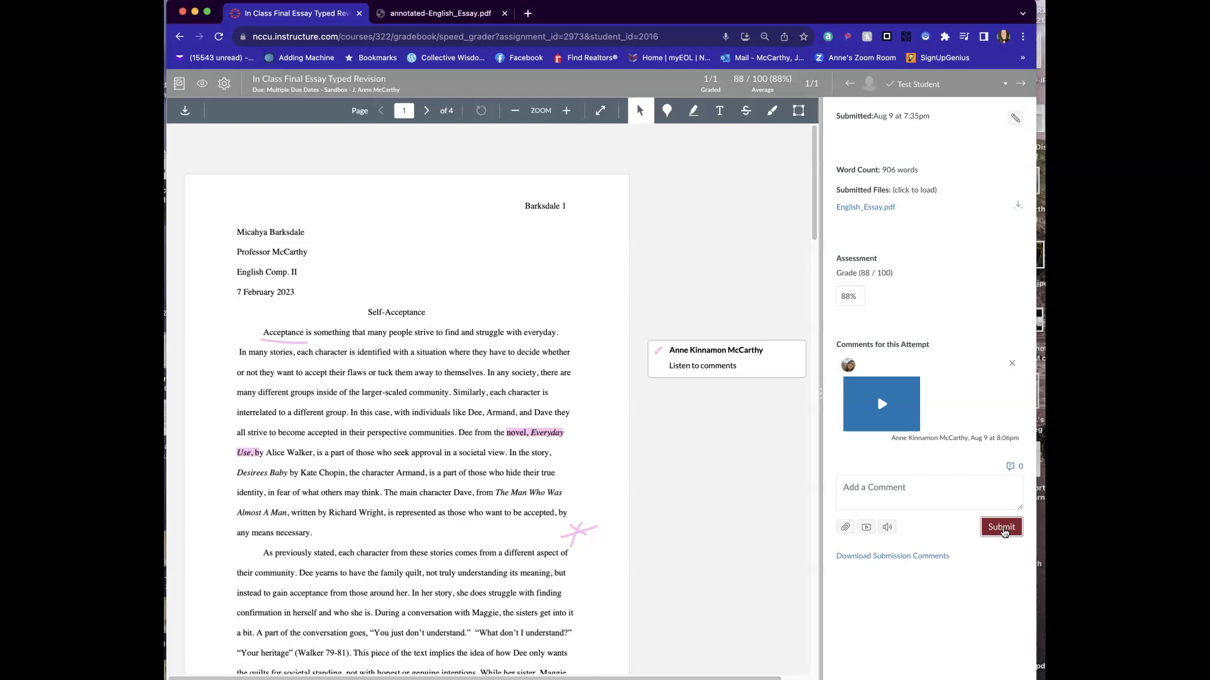
left_click(1004, 533)
scroll(803, 557, "down", 5)
scroll(804, 559, "up", 5)
left_click(995, 528)
left_click(997, 528)
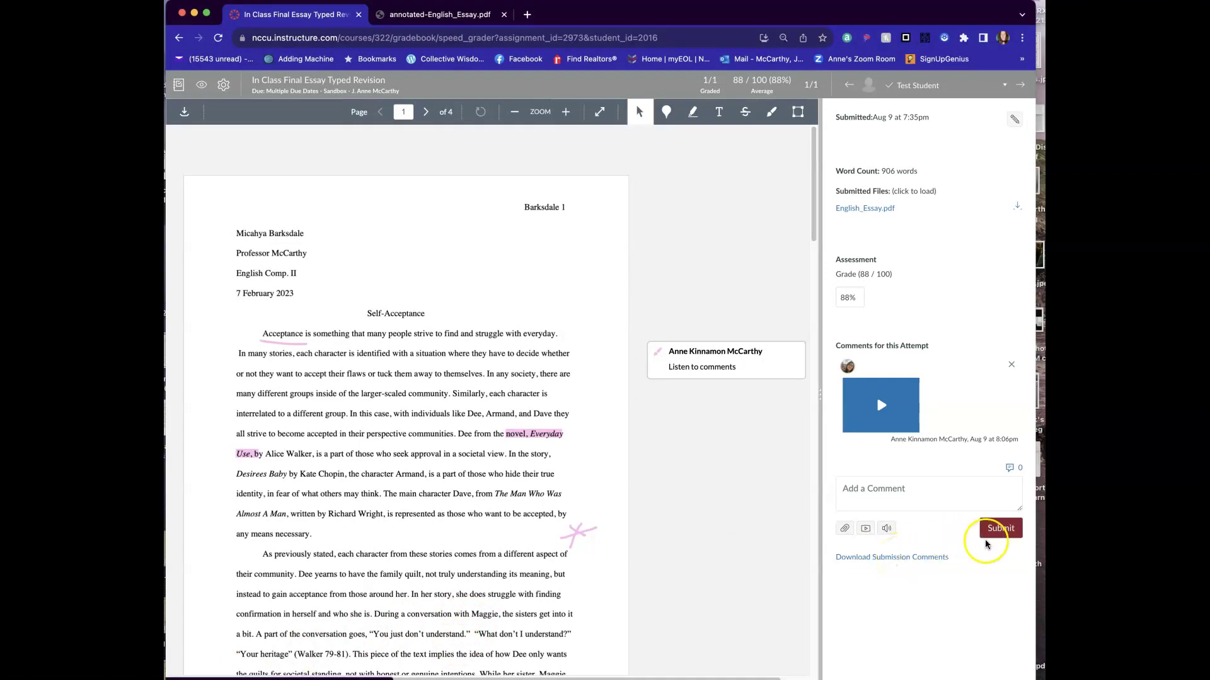
- Check the student's 88% total in the Gradebook, then return to the Sandbox course home page
left_click(1001, 533)
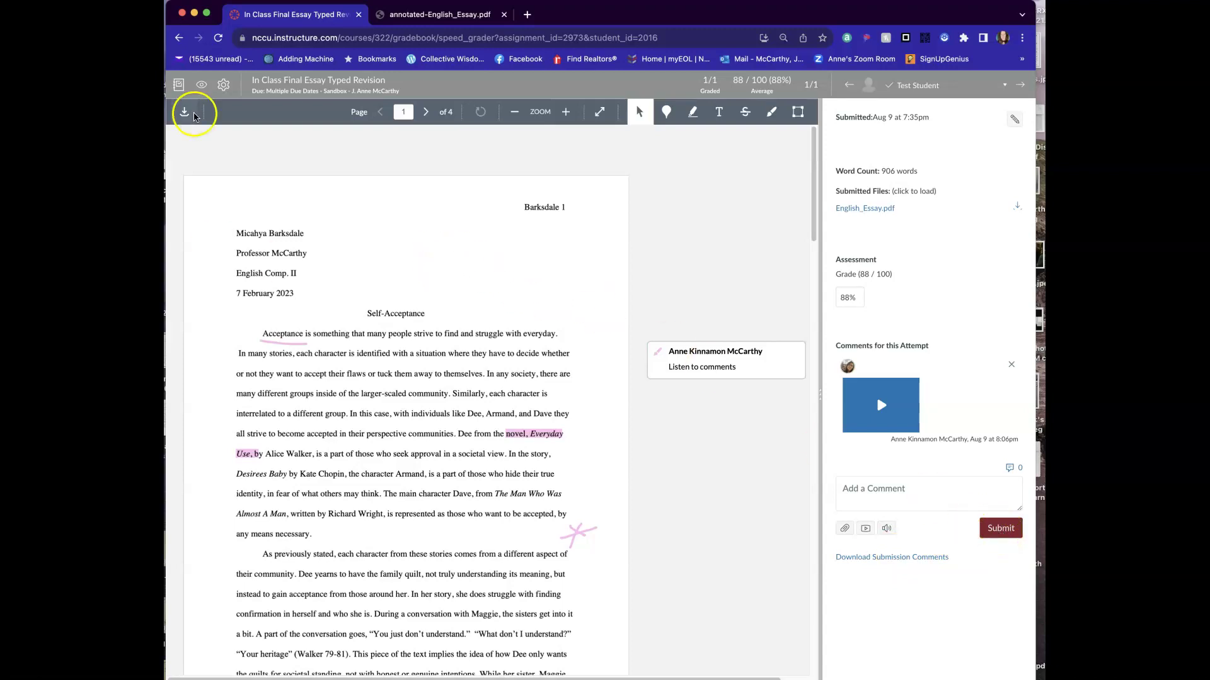
left_click(177, 87)
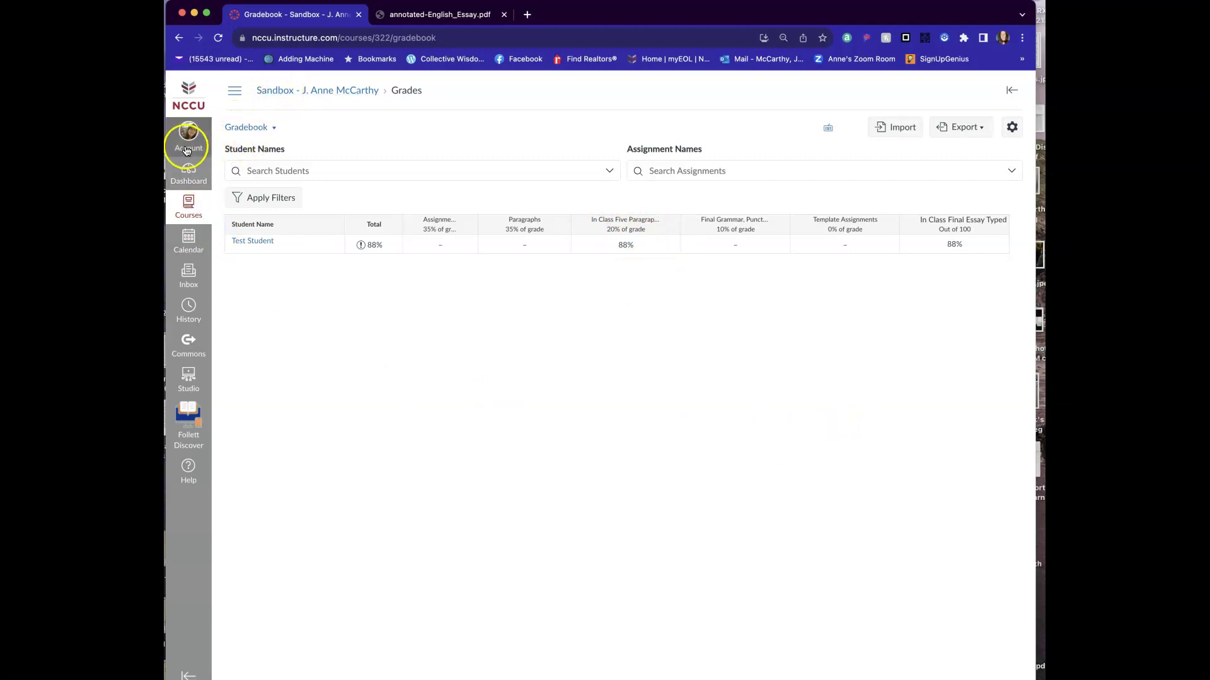
left_click(285, 93)
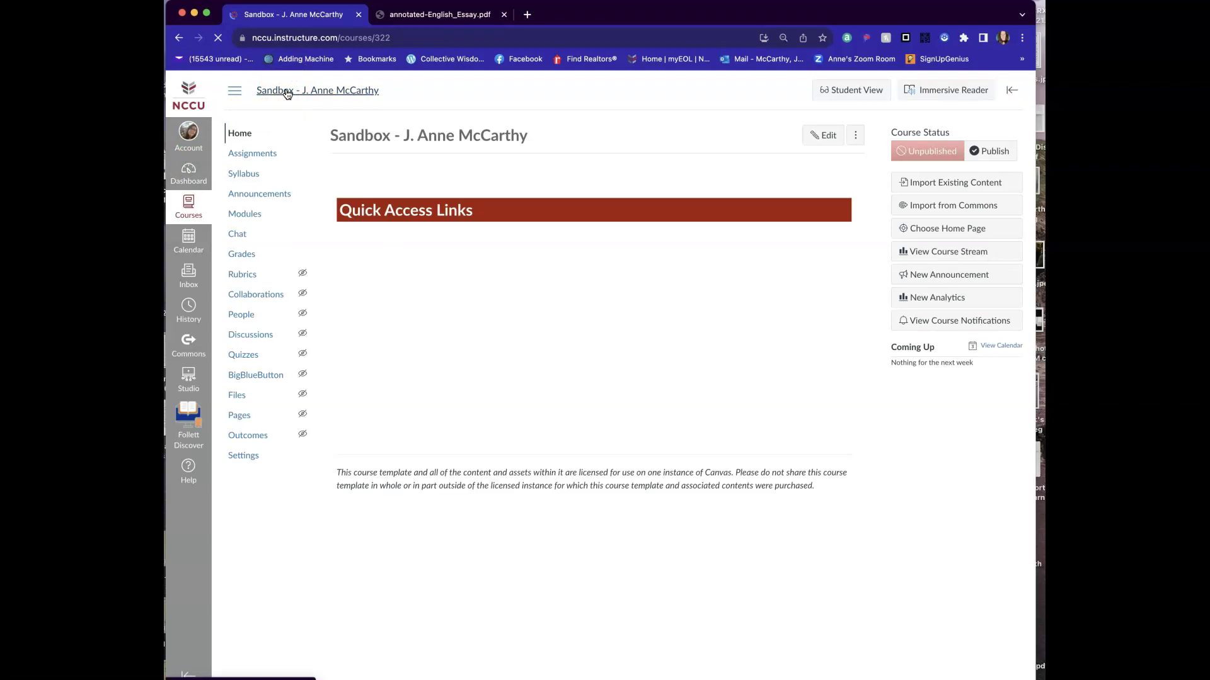
- Enter Student View, open Grades, and show the essay's 0:23 Attempt 1 media feedback
left_click(835, 90)
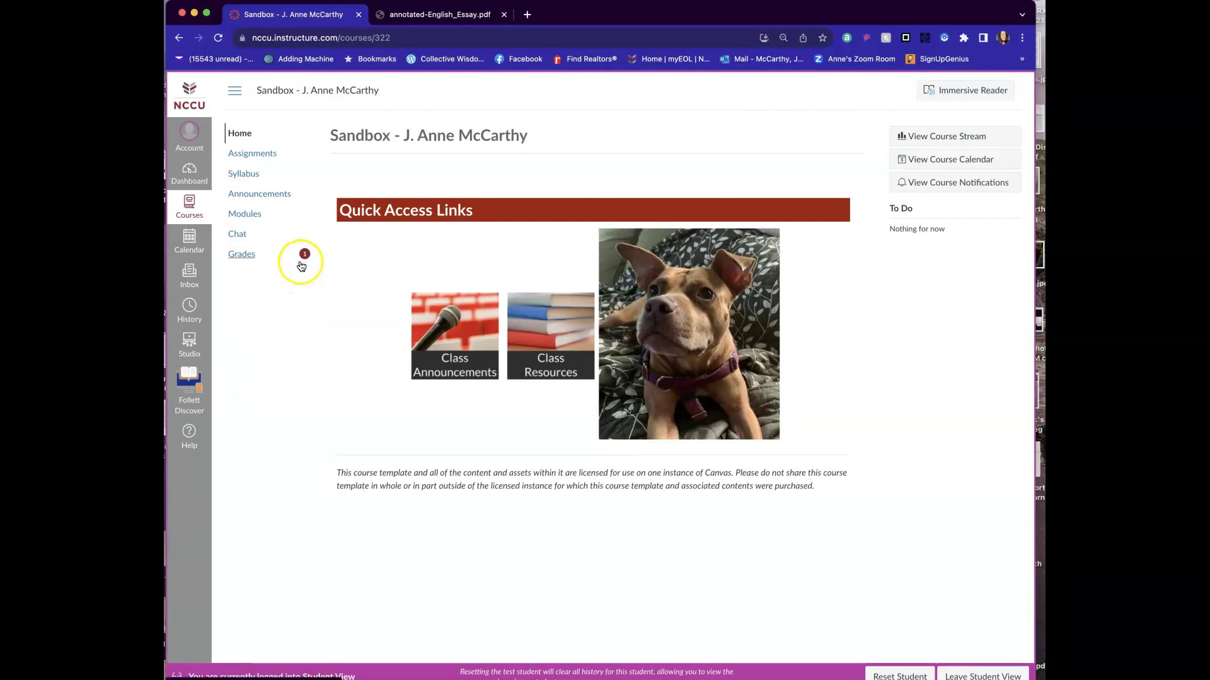
left_click(243, 254)
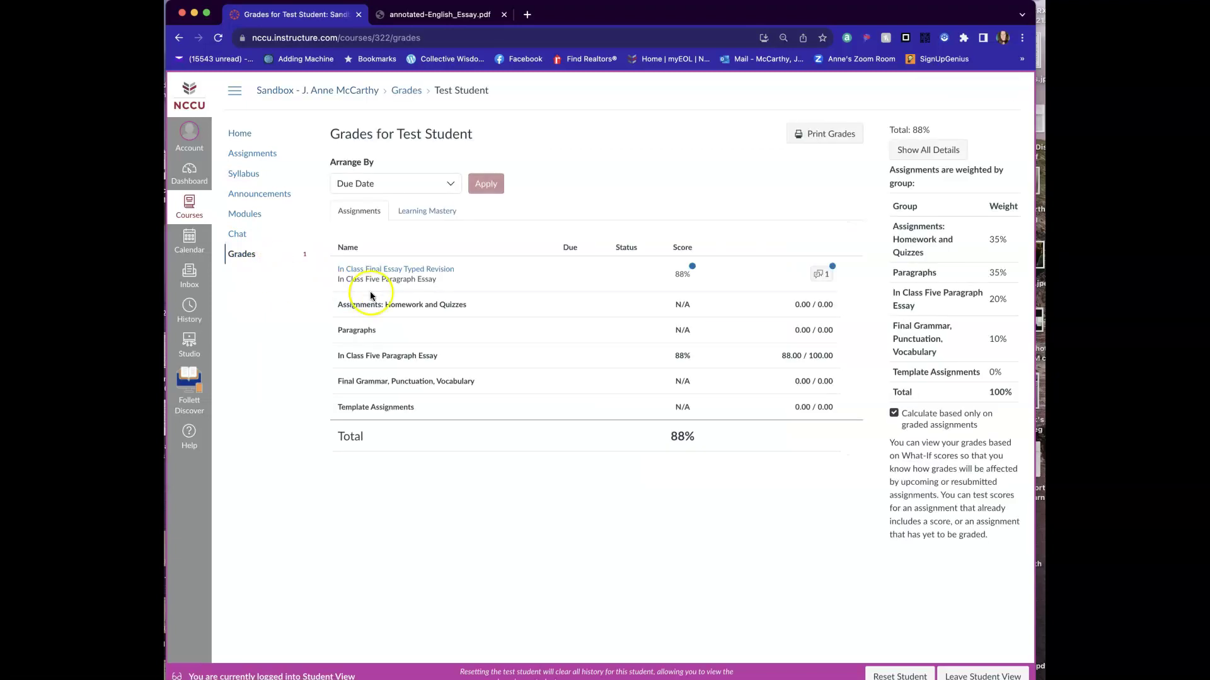
left_click(822, 279)
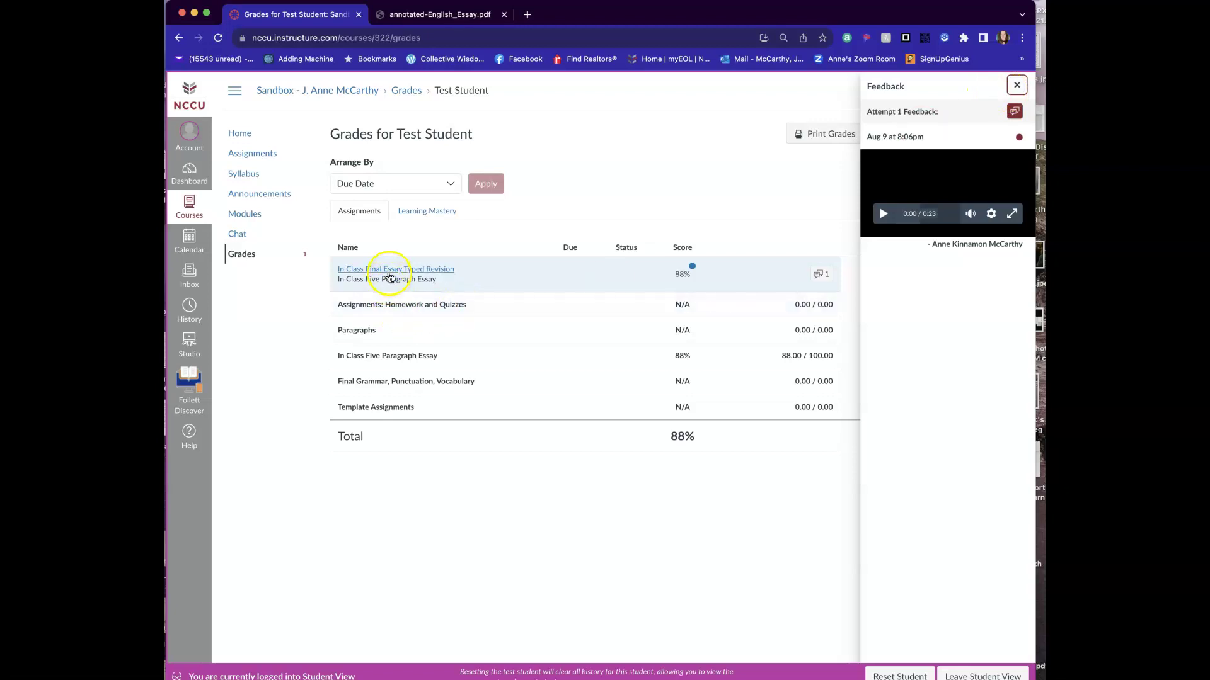
- Open the essay's Attempt 1 feedback beside the pink-annotated essay, and play the audio comment to 0:04
left_click(388, 270)
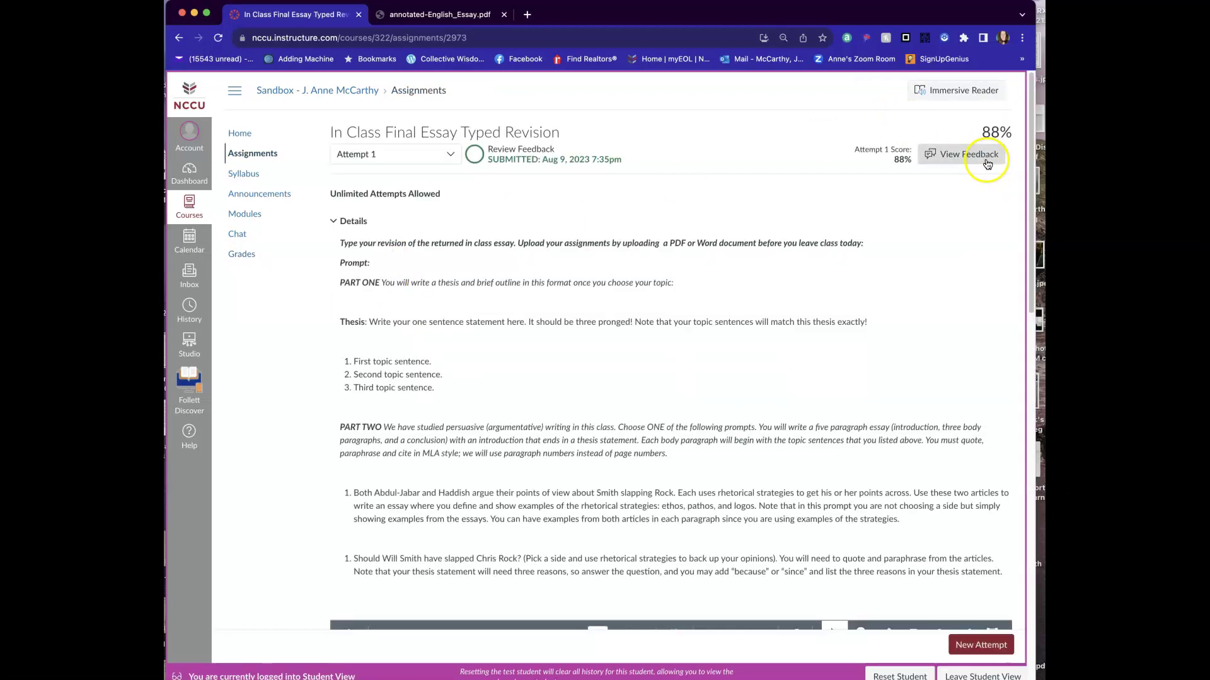
left_click(952, 158)
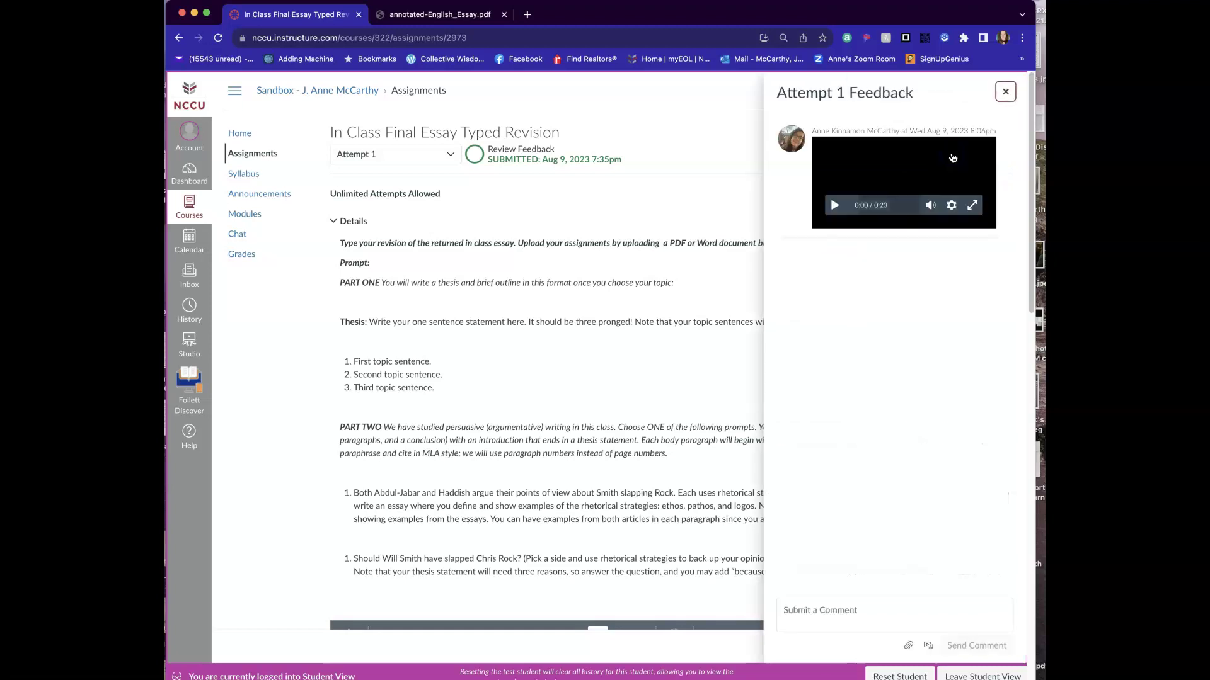
scroll(511, 423, "down", 8)
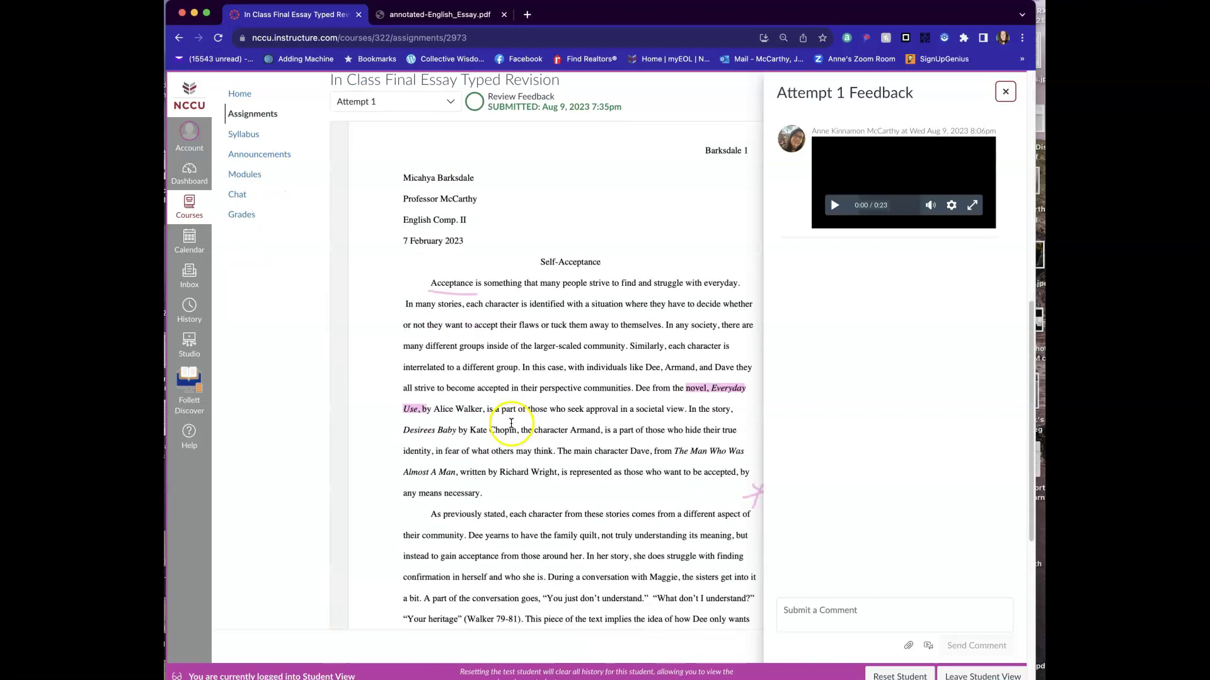
scroll(555, 289, "up", 5)
scroll(564, 381, "up", 3)
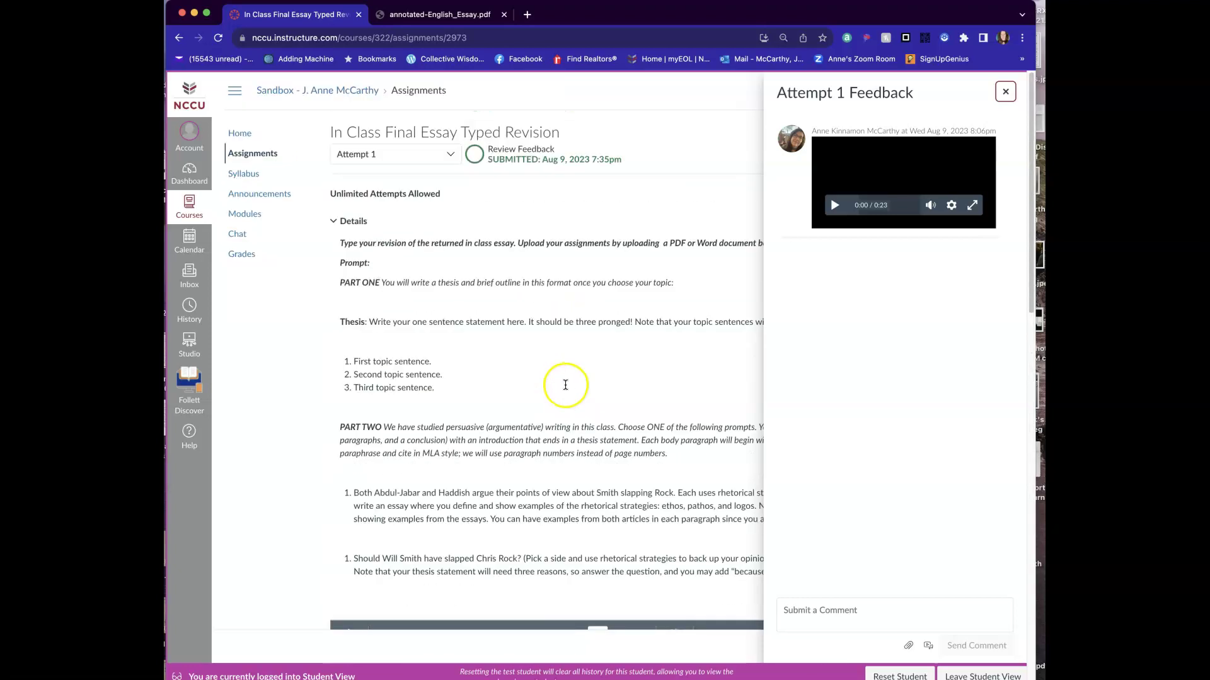
scroll(565, 370, "down", 10)
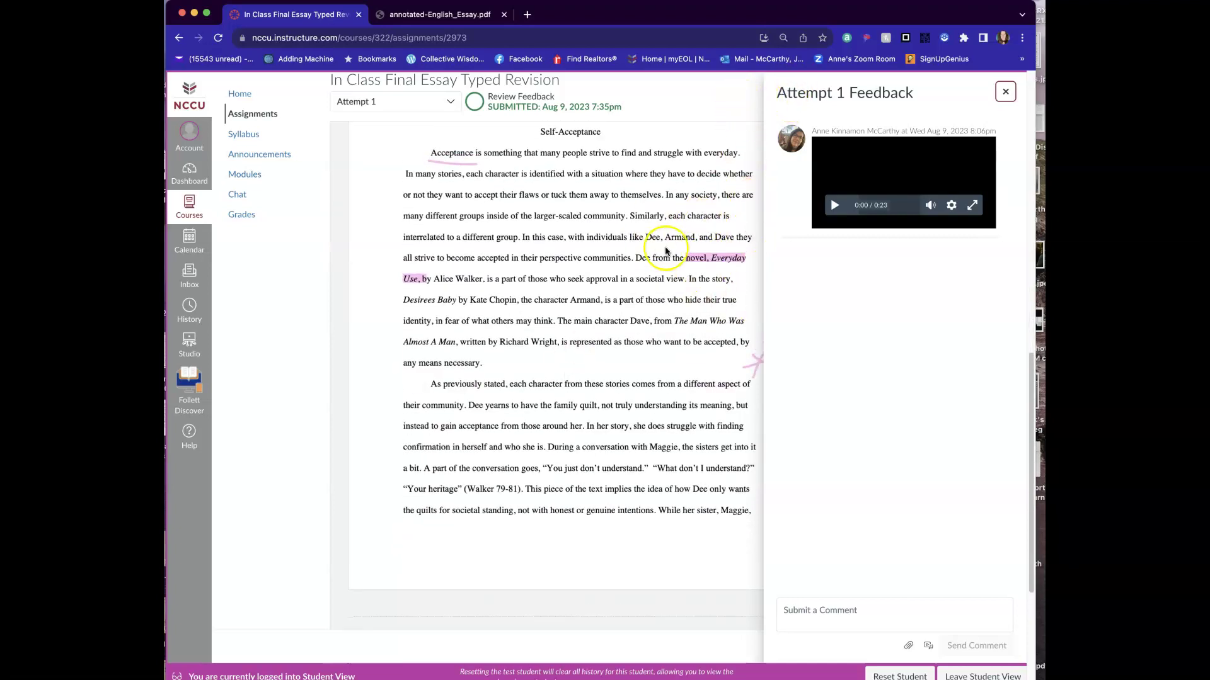
left_click(835, 206)
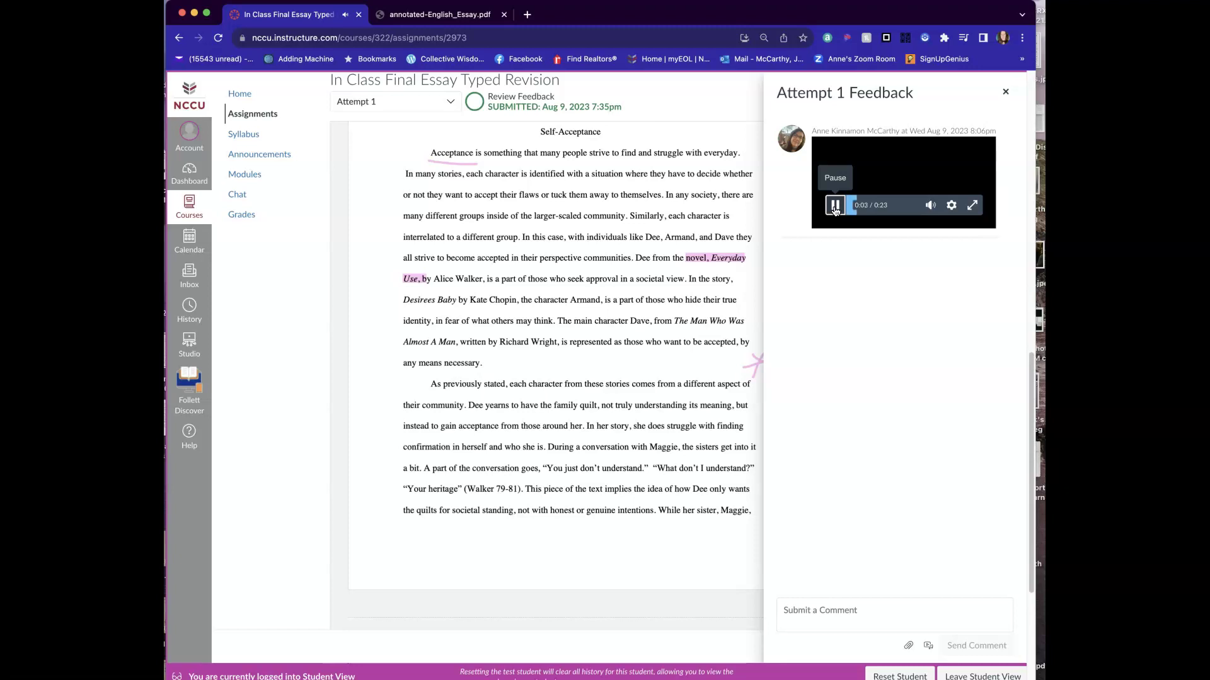
left_click(834, 206)
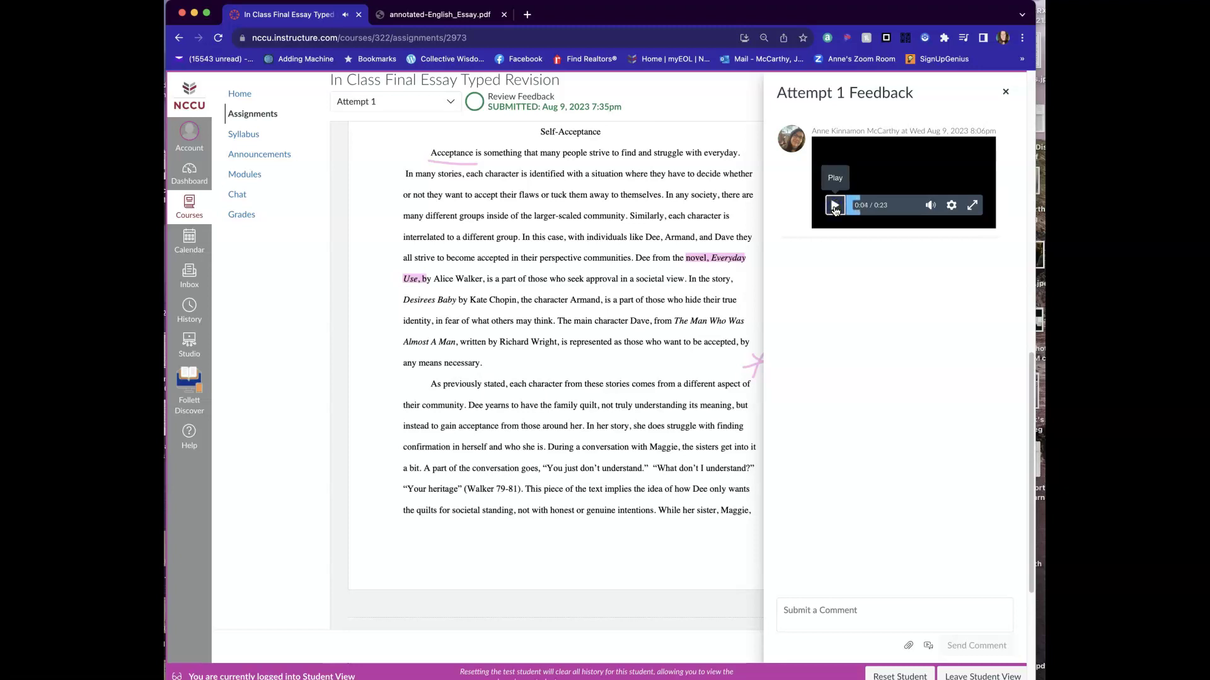